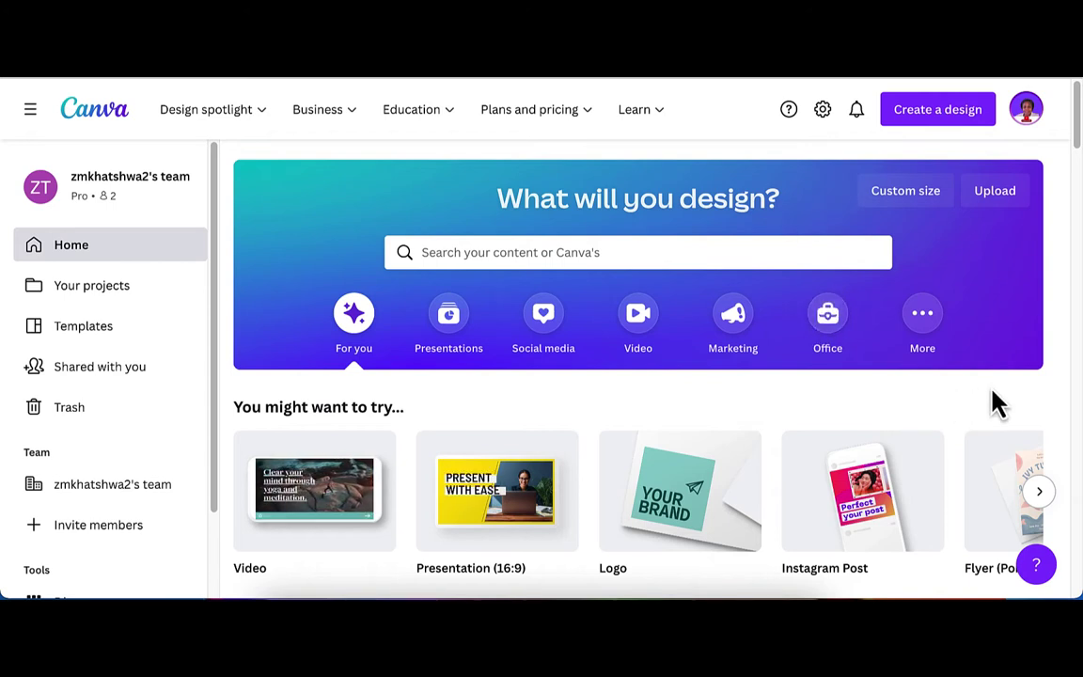
Start a blank 500 × 500 px Logo design from the Canva home page.
scroll(974, 404, down, 2)
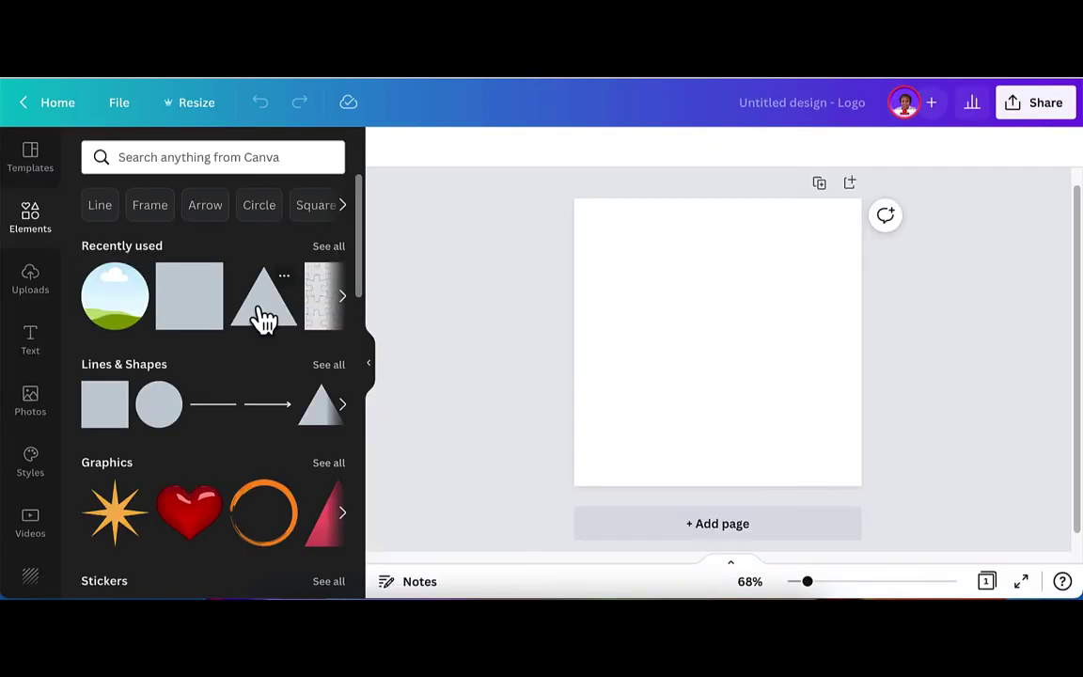
Add a triangle, stretch it taller, and colour it gold.
click(263, 297)
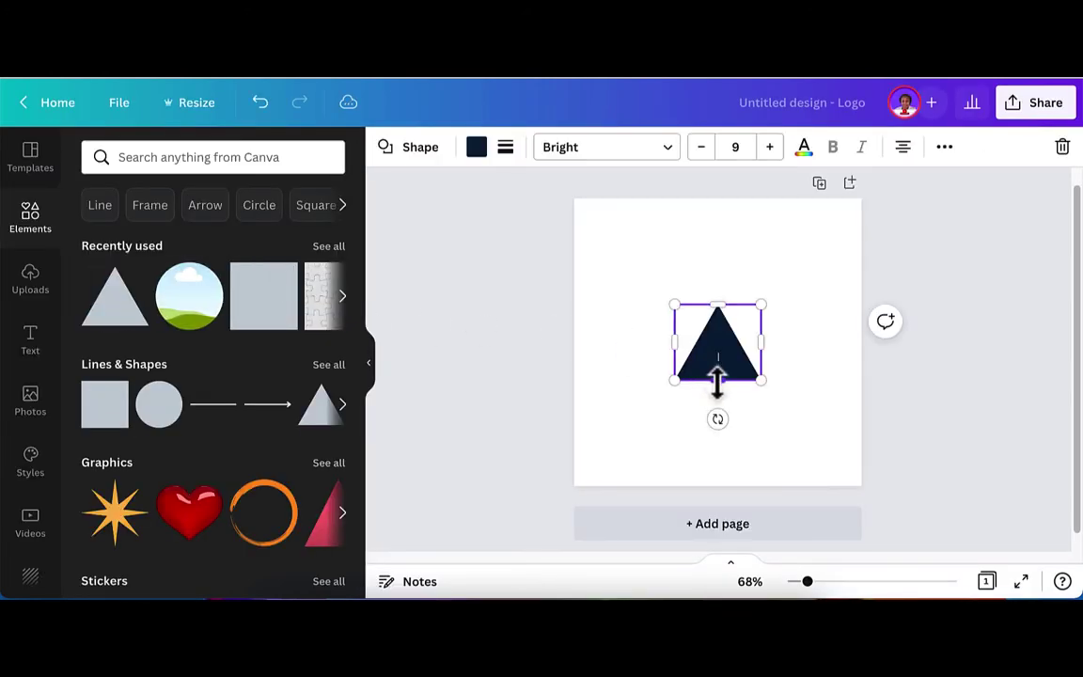
mouse_move(717, 380)
mouse_down()
mouse_move(717, 440)
mouse_move(672, 357)
mouse_move(681, 364)
mouse_up()
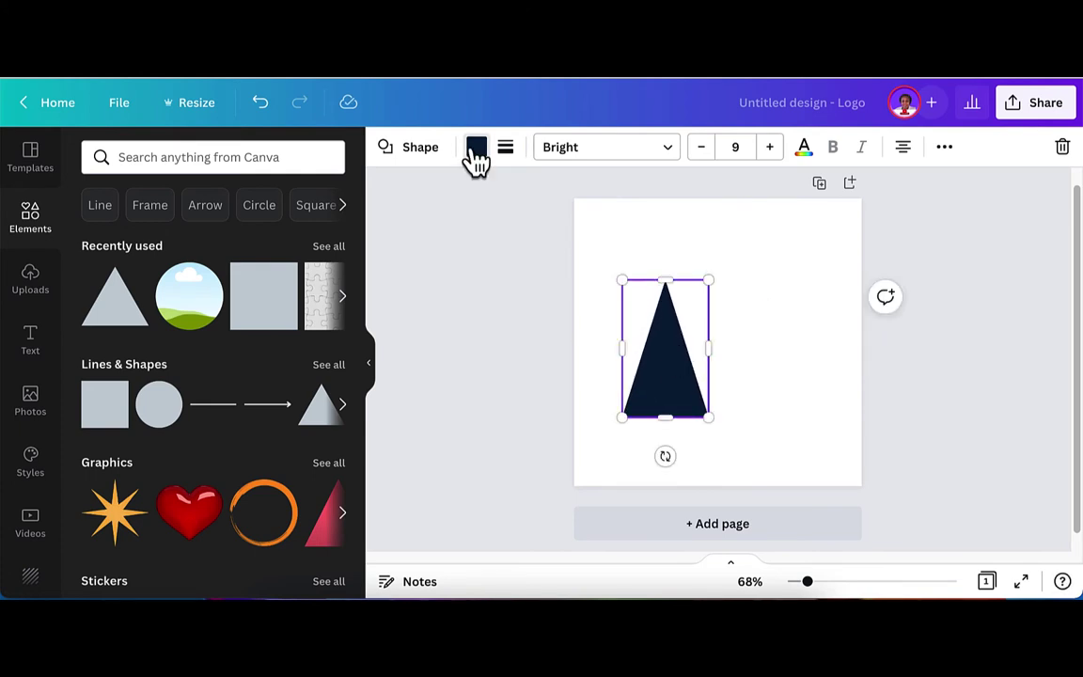
click(476, 149)
text(go)
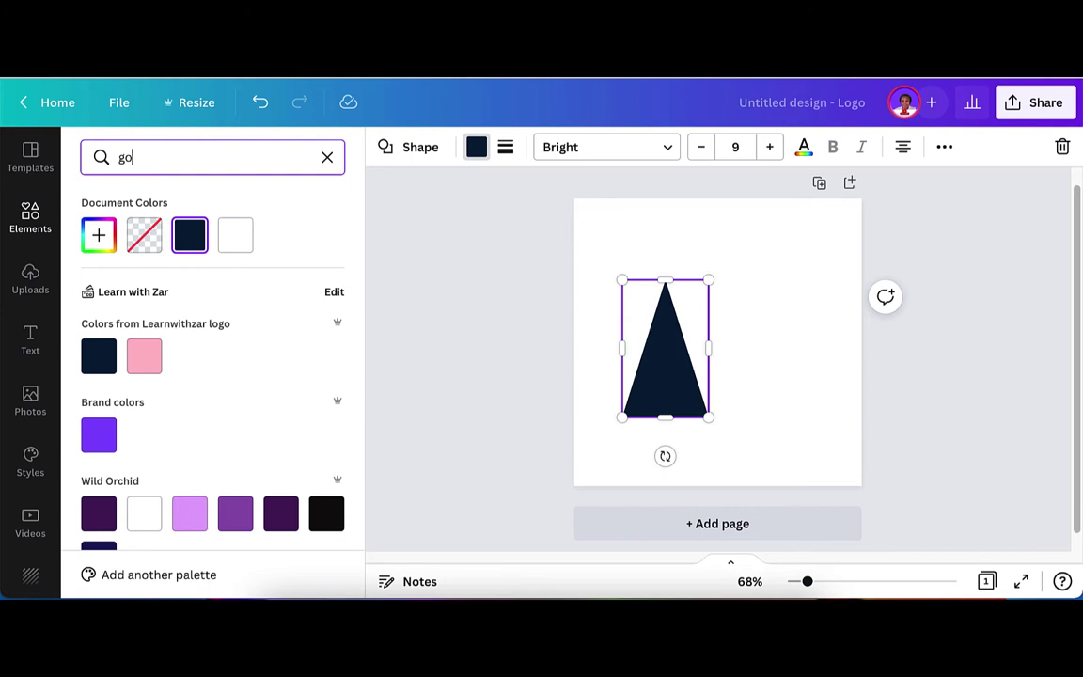
text(ld)
scroll(258, 325, down, 1)
scroll(258, 325, down, 1)
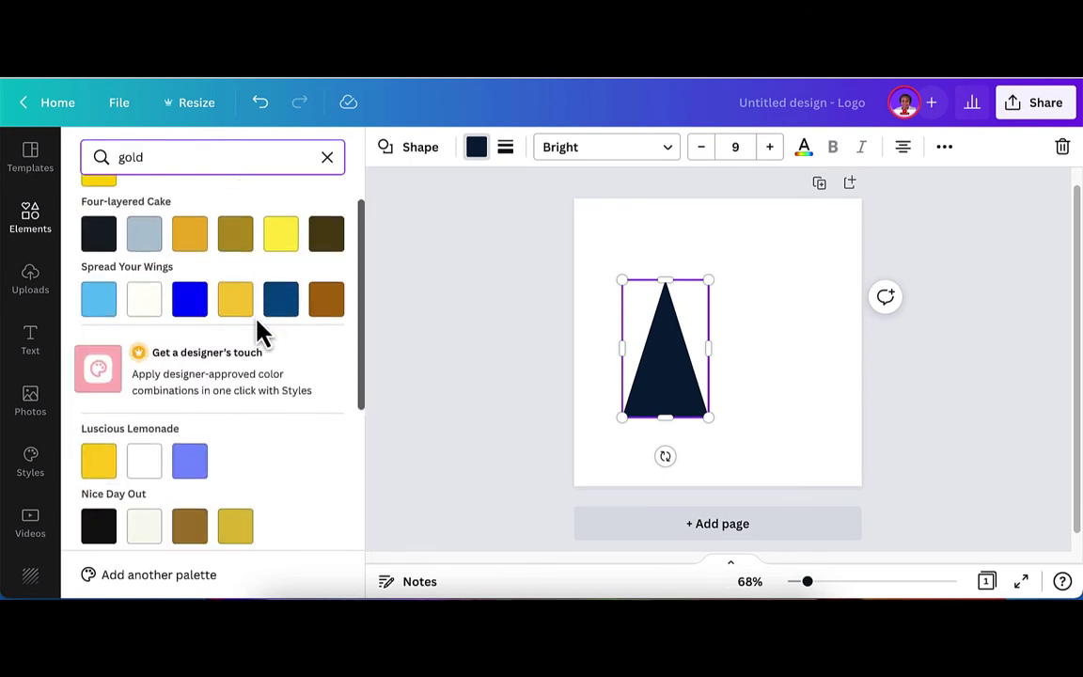
click(188, 245)
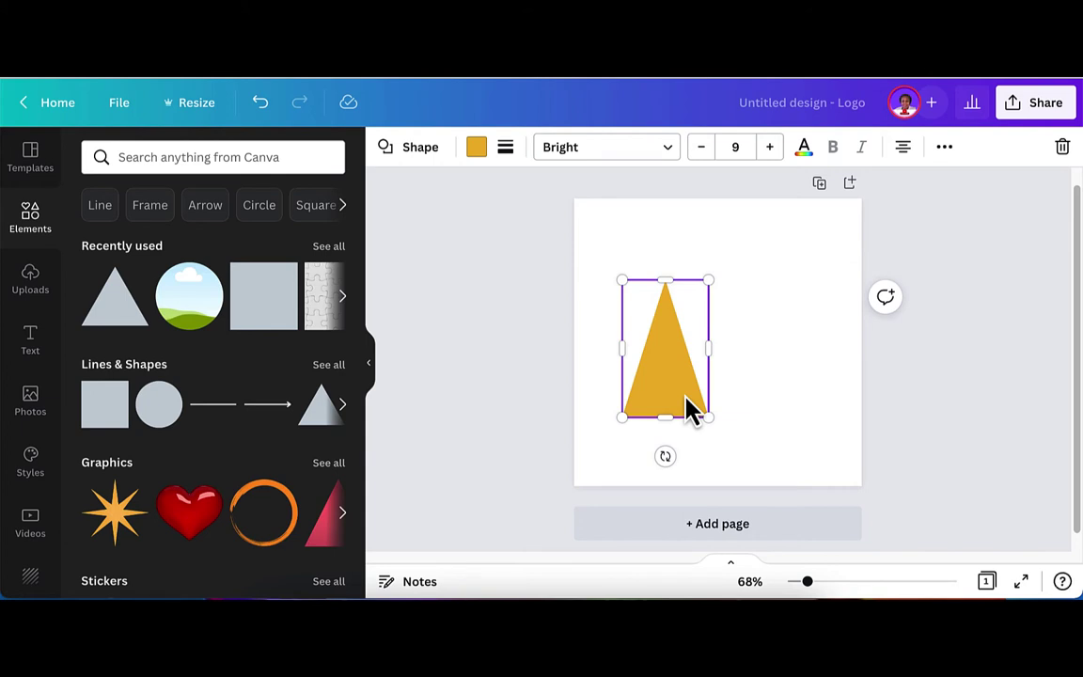
Duplicate the gold triangle and offset the white copy over it to hollow the A.
click(945, 149)
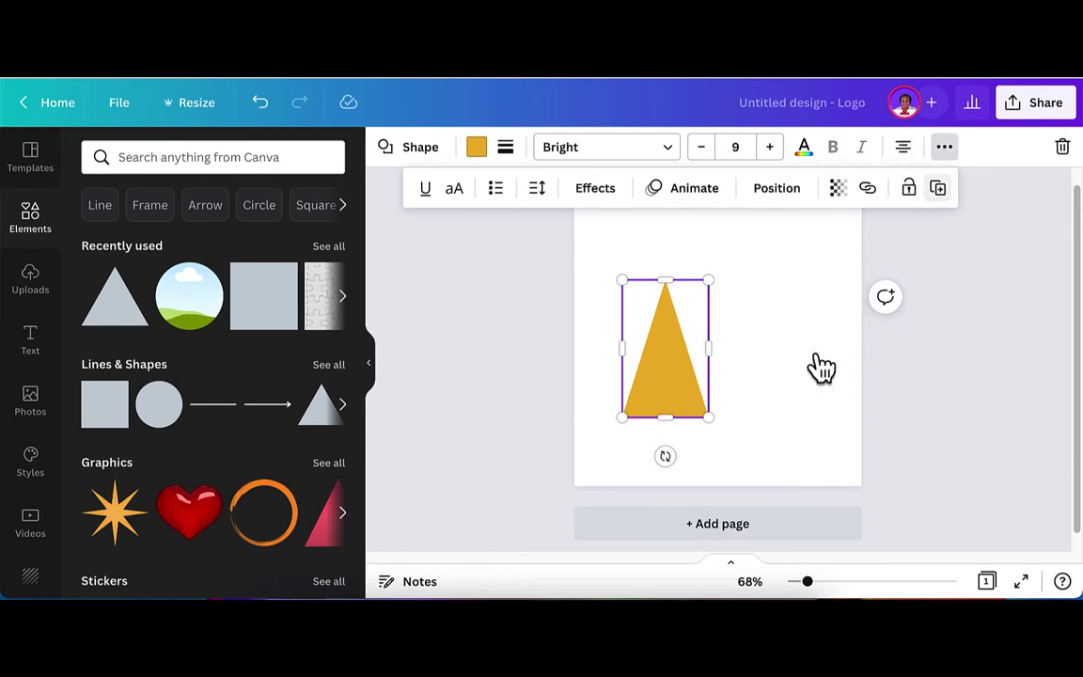
key(ctrl+d)
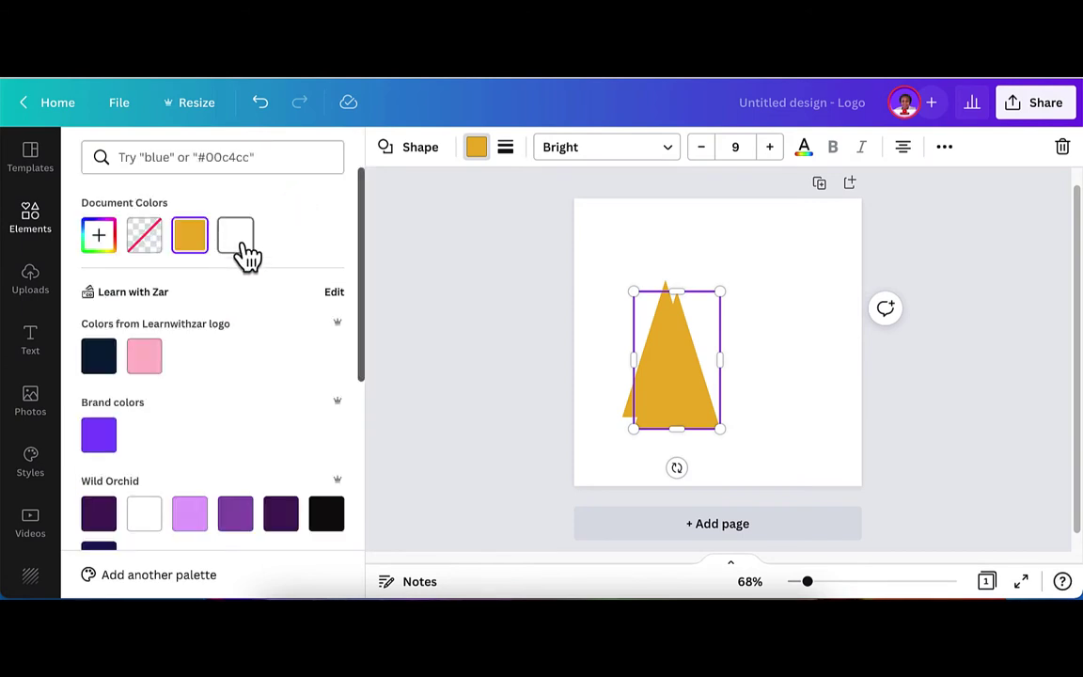
drag(720, 399, 678, 406)
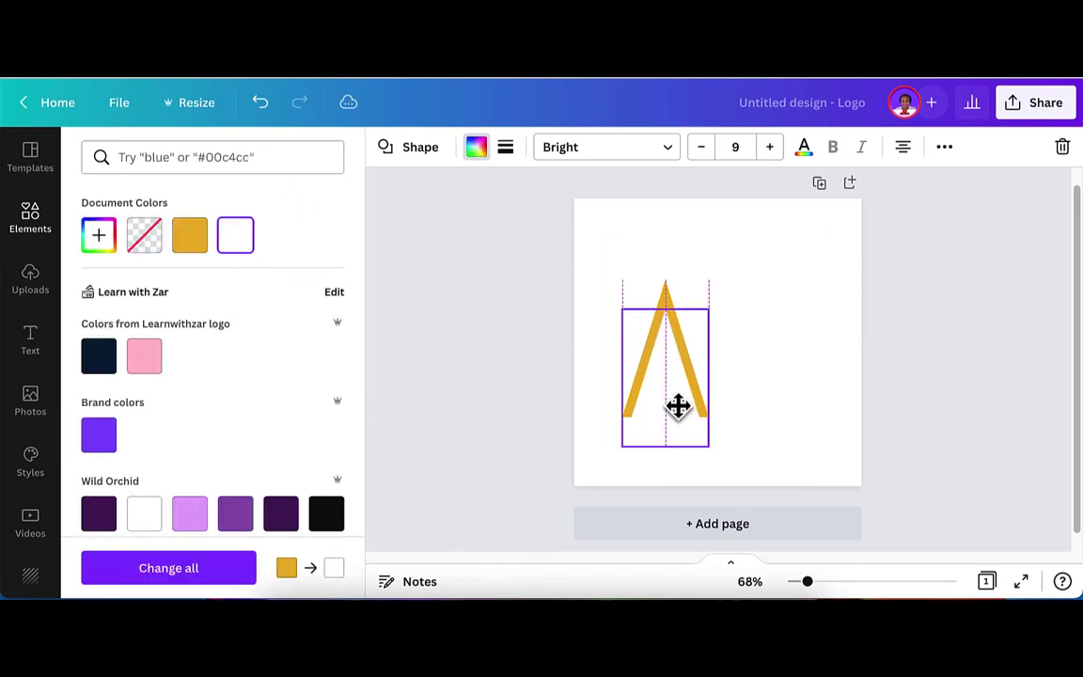
click(373, 335)
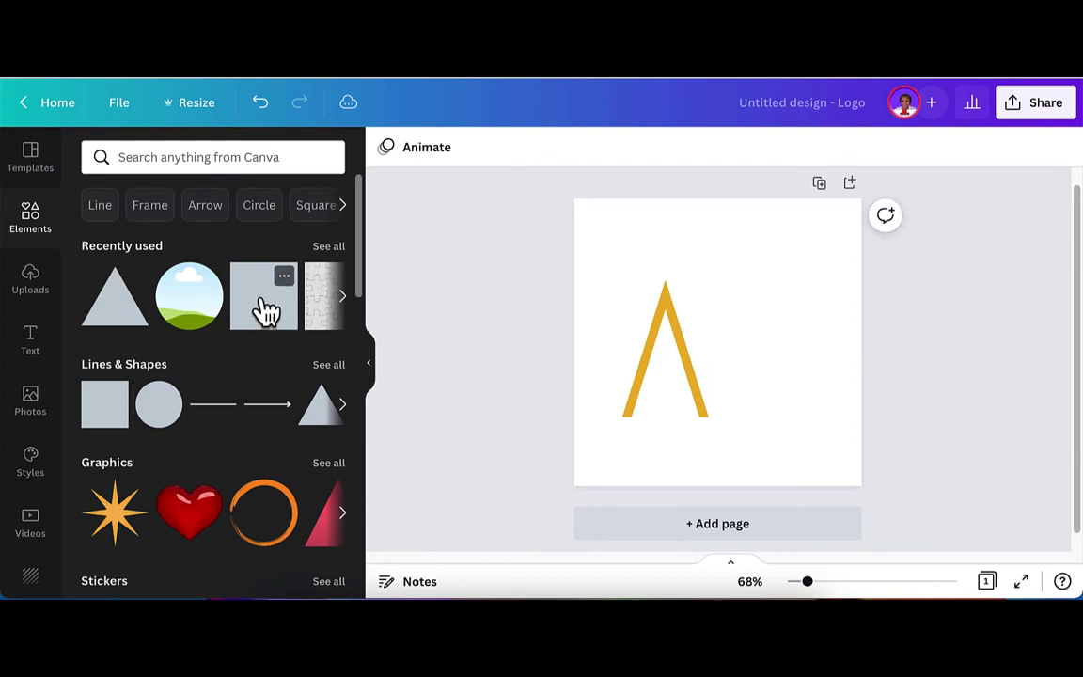
Add a square, stretch it into a tall rectangle beside the A, and colour it gold.
click(266, 311)
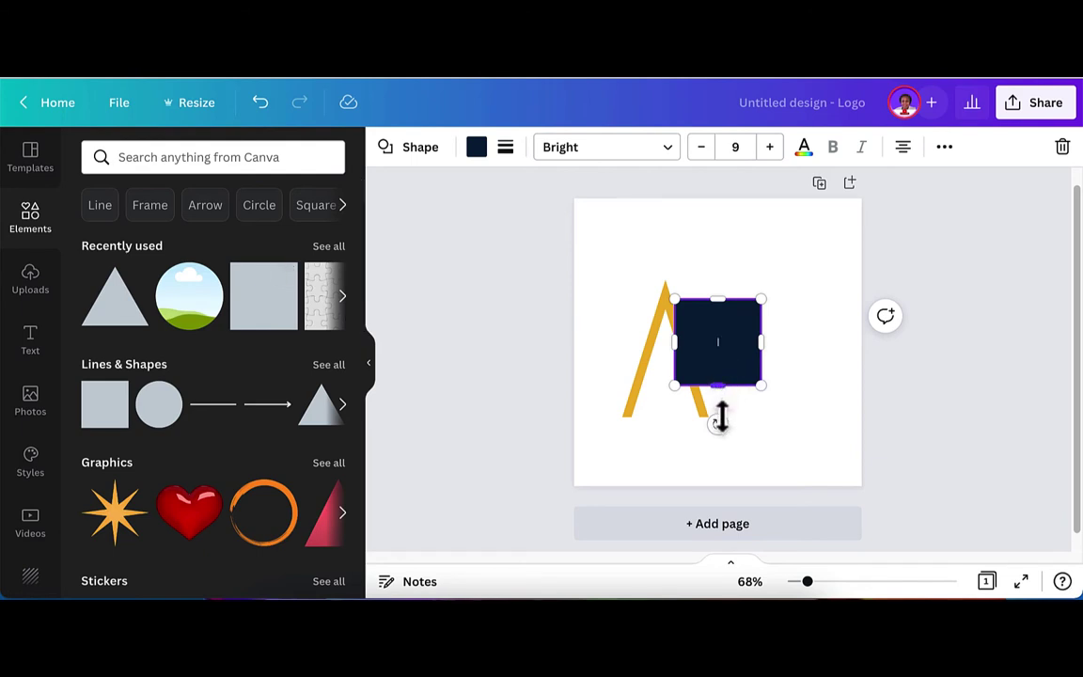
drag(721, 416, 723, 425)
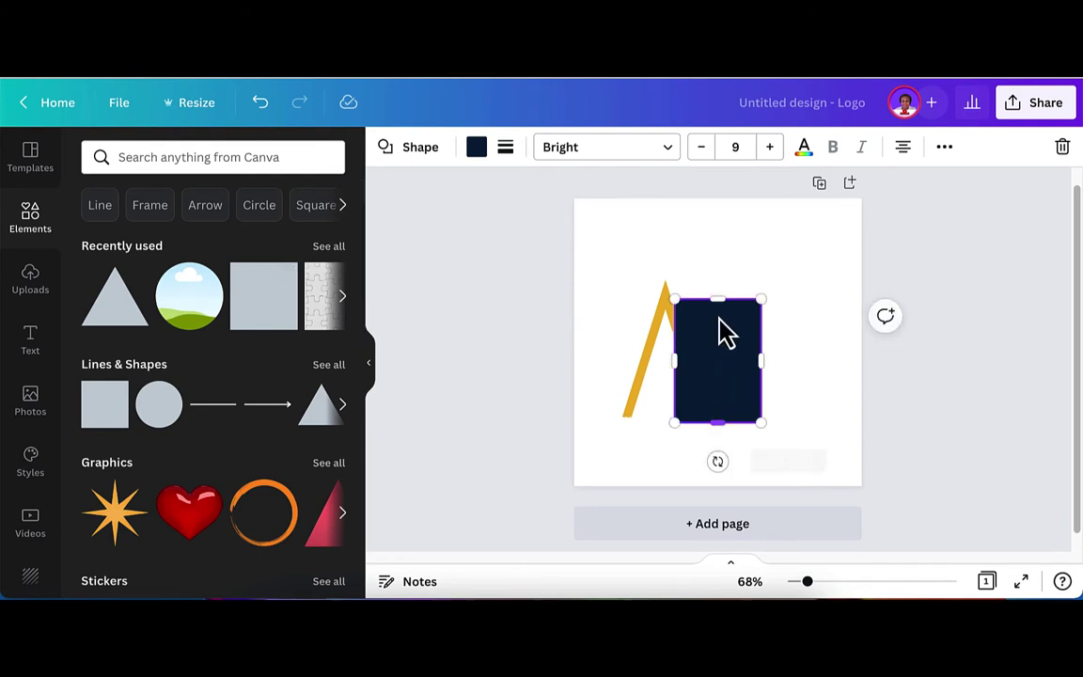
drag(718, 299, 716, 278)
mouse_move(731, 334)
mouse_down()
mouse_move(746, 329)
mouse_move(736, 328)
mouse_up()
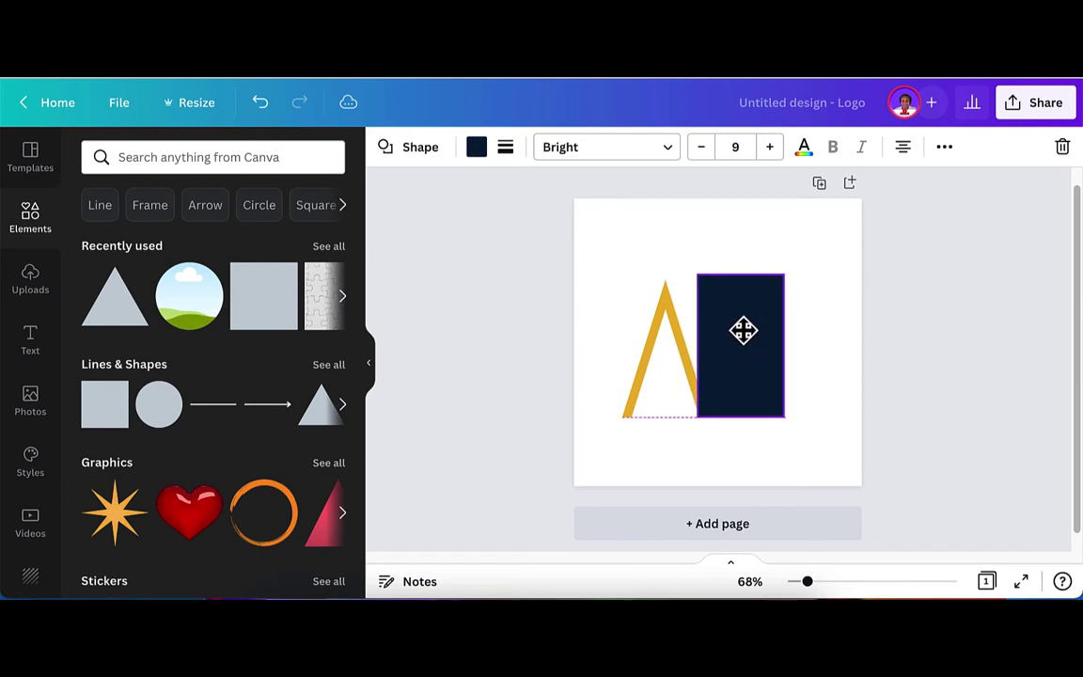
click(906, 425)
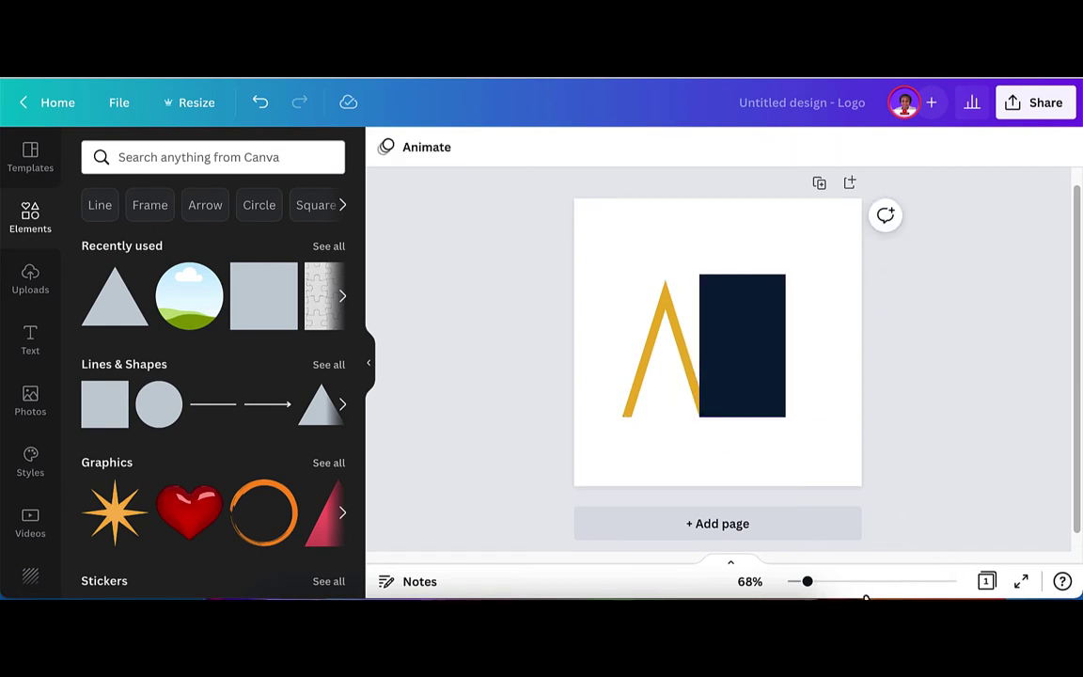
drag(807, 584, 812, 583)
click(748, 343)
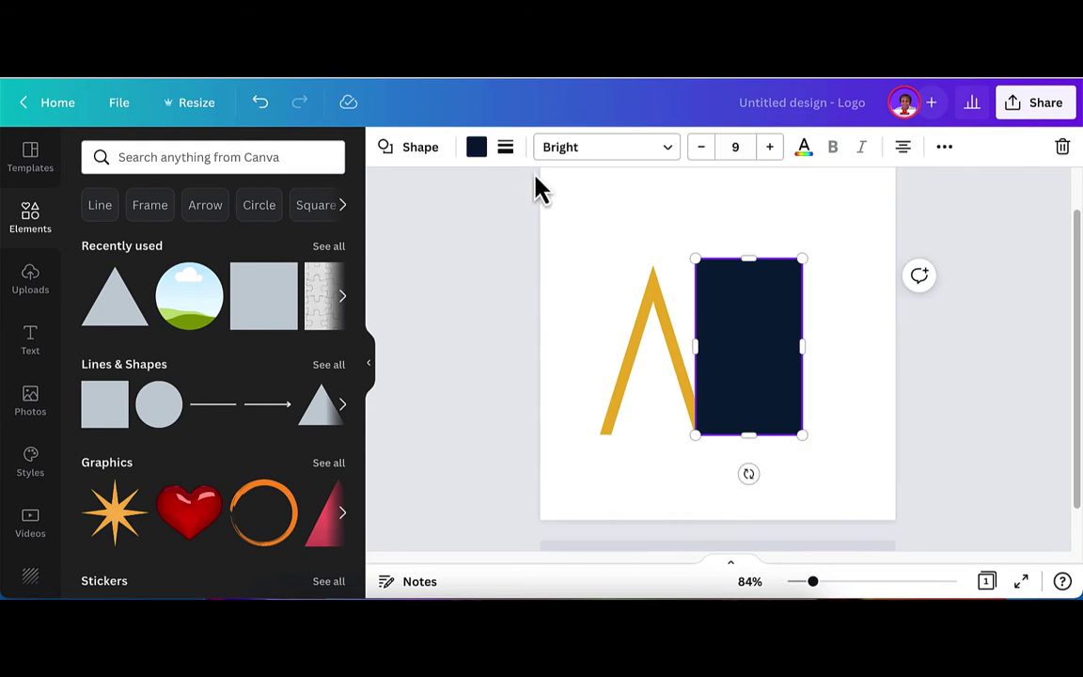
click(477, 151)
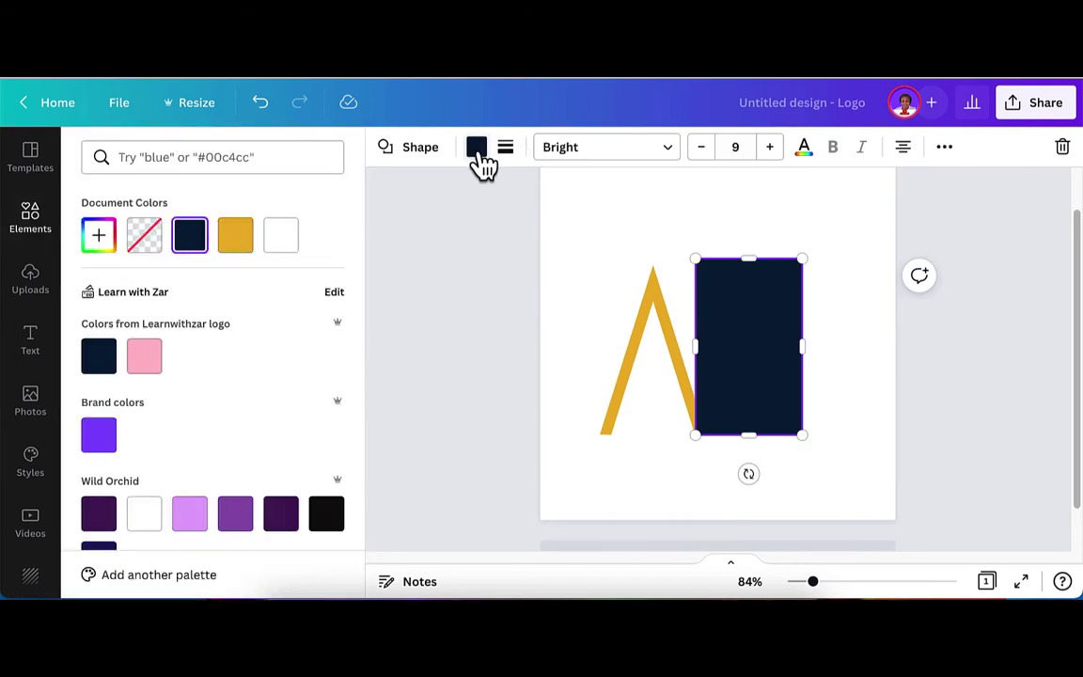
click(240, 242)
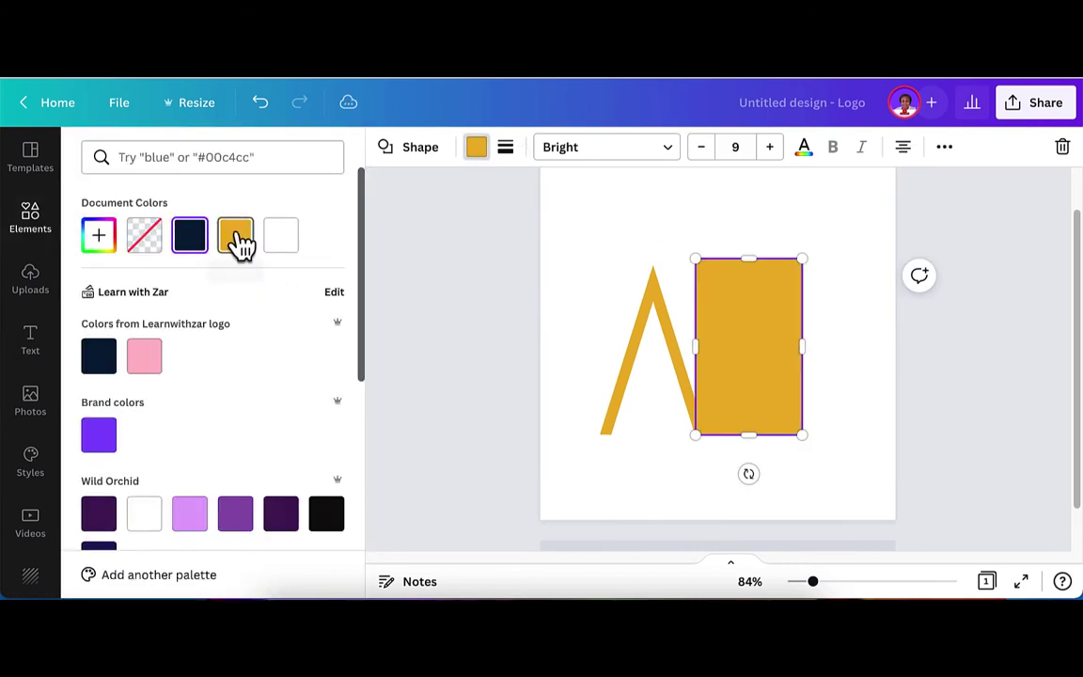
click(903, 387)
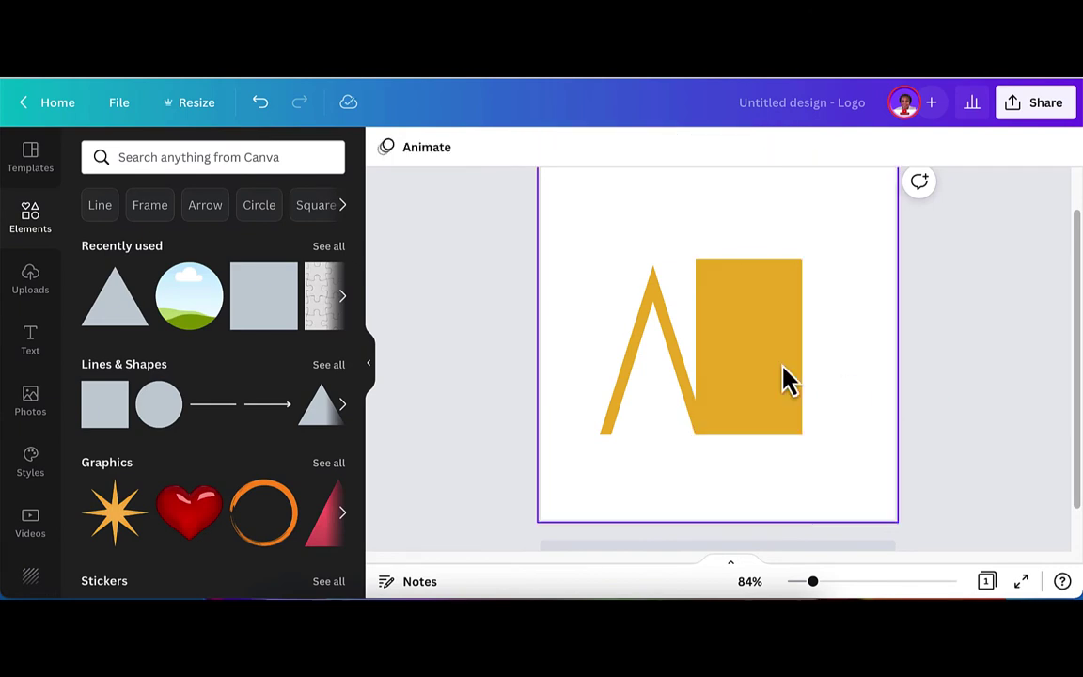
Duplicate the rectangle, make the copy white, and narrow it over the gold one.
click(788, 381)
key(ctrl+d)
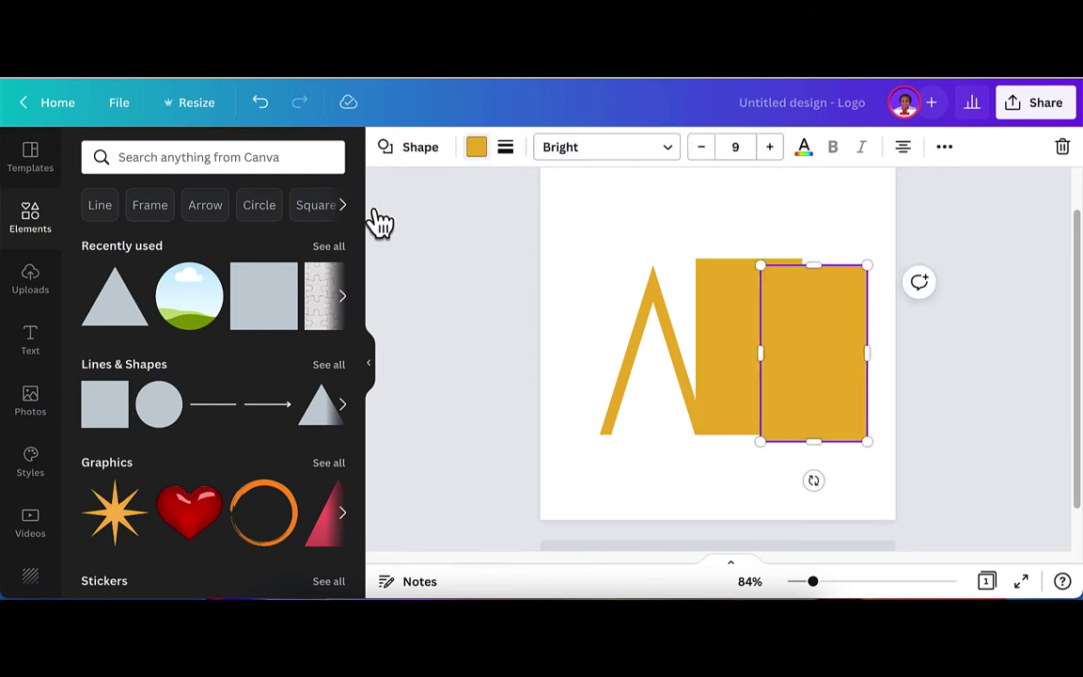
click(476, 147)
click(235, 235)
drag(813, 441, 810, 274)
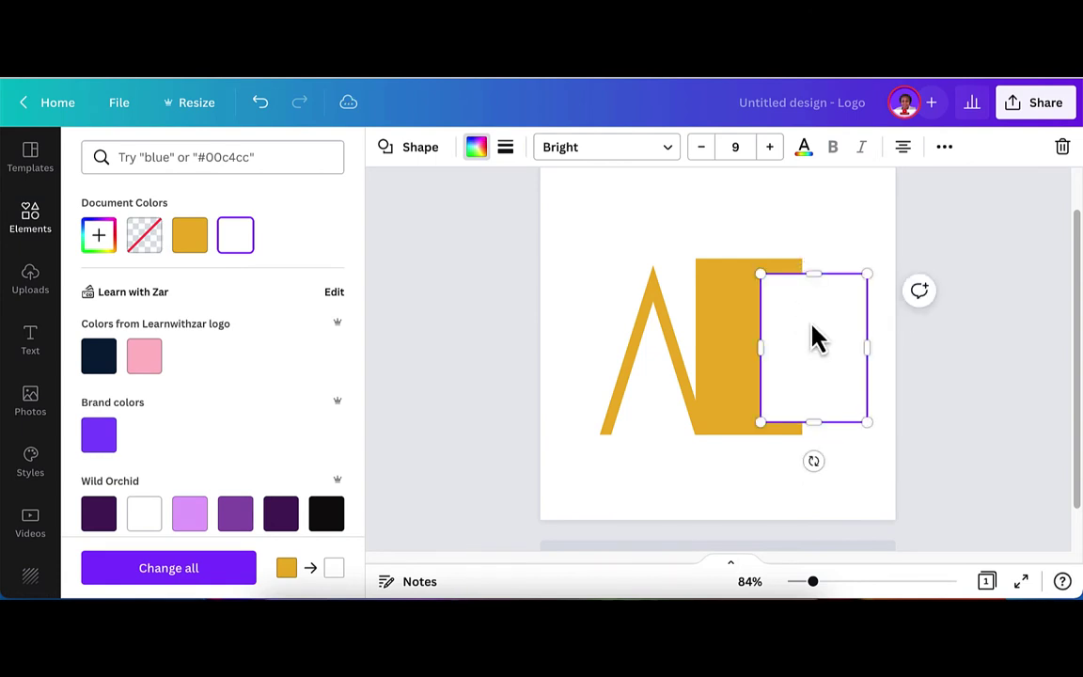
drag(778, 333, 712, 317)
drag(803, 348, 785, 347)
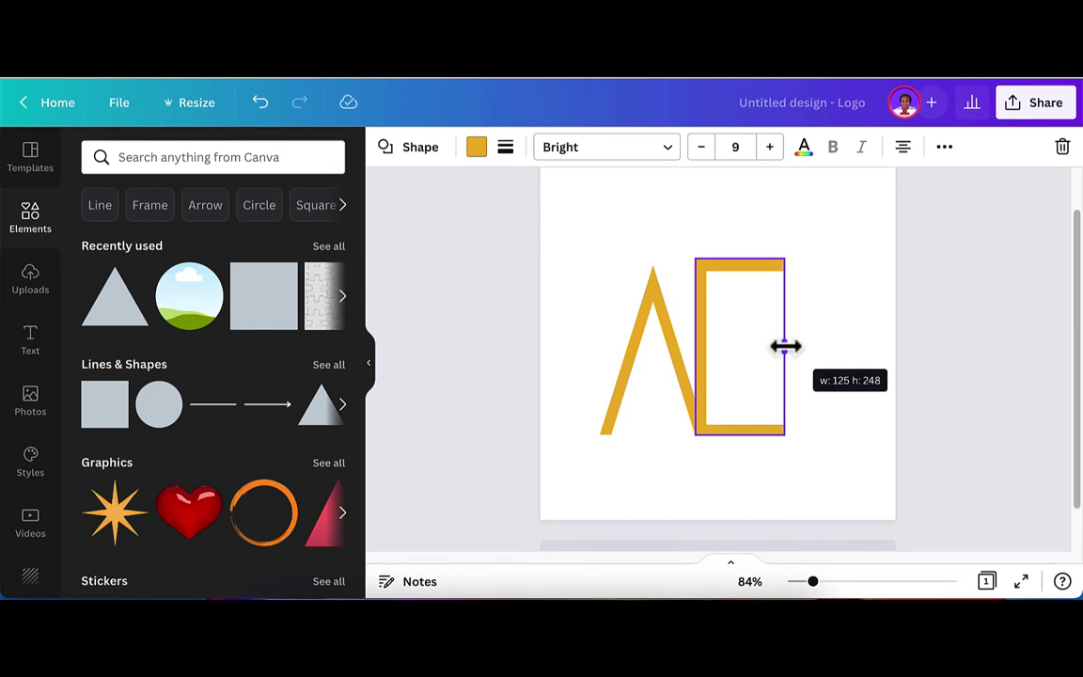
drag(785, 347, 782, 346)
click(543, 356)
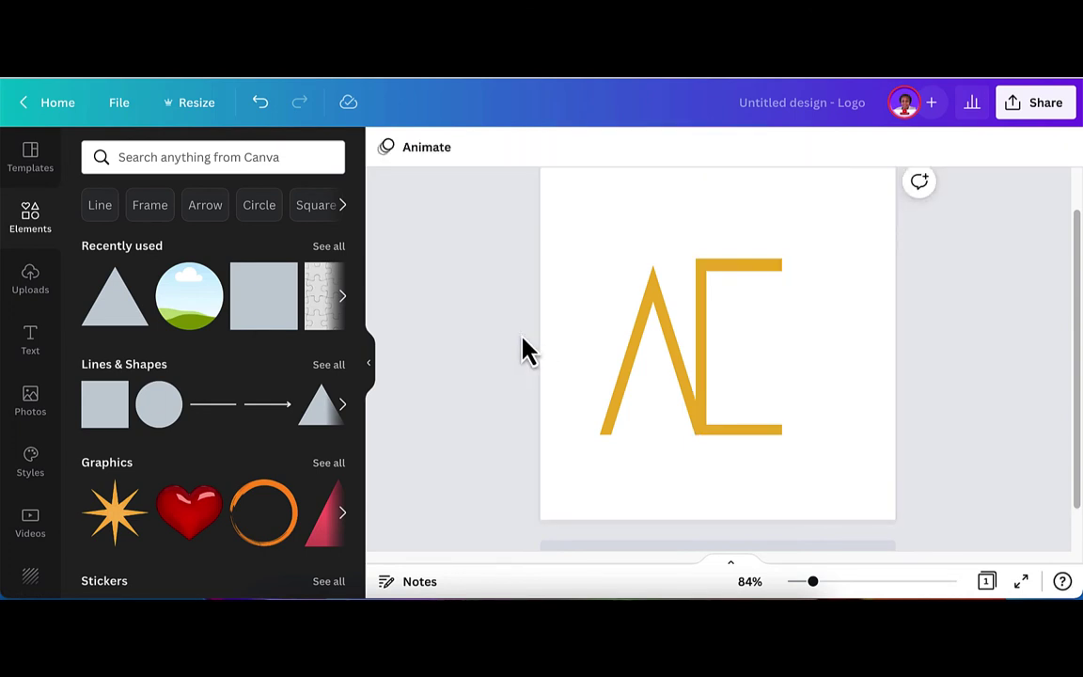
Shape a thin gold strip into a diagonal bar crossing the A and E.
key(r)
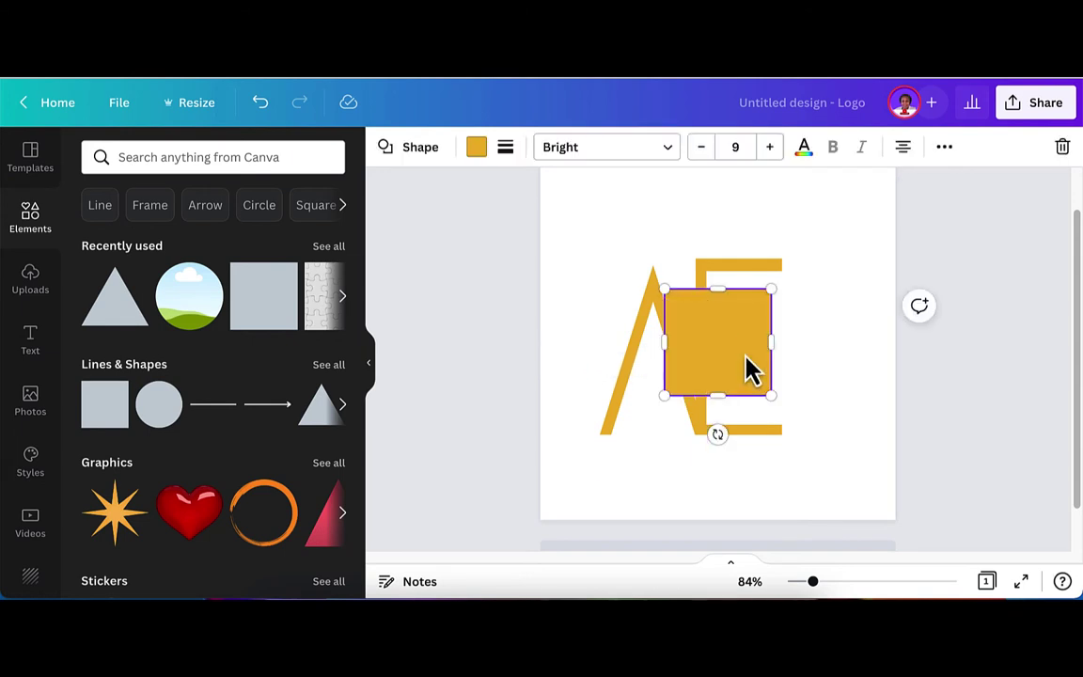
key(Escape)
drag(714, 299, 715, 348)
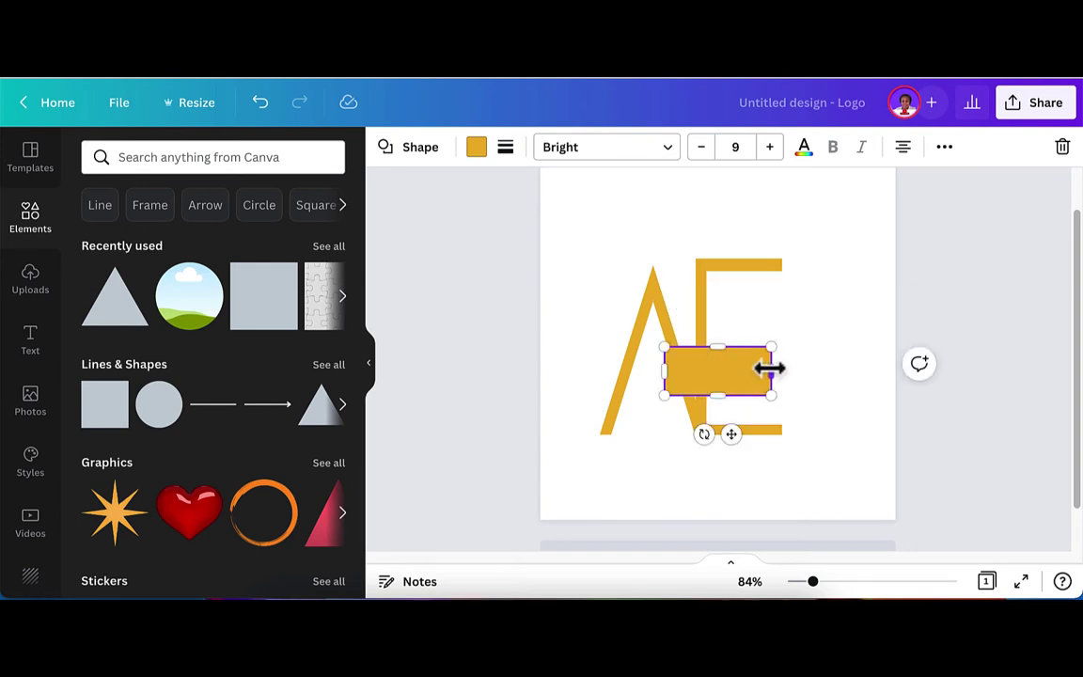
drag(771, 371, 872, 371)
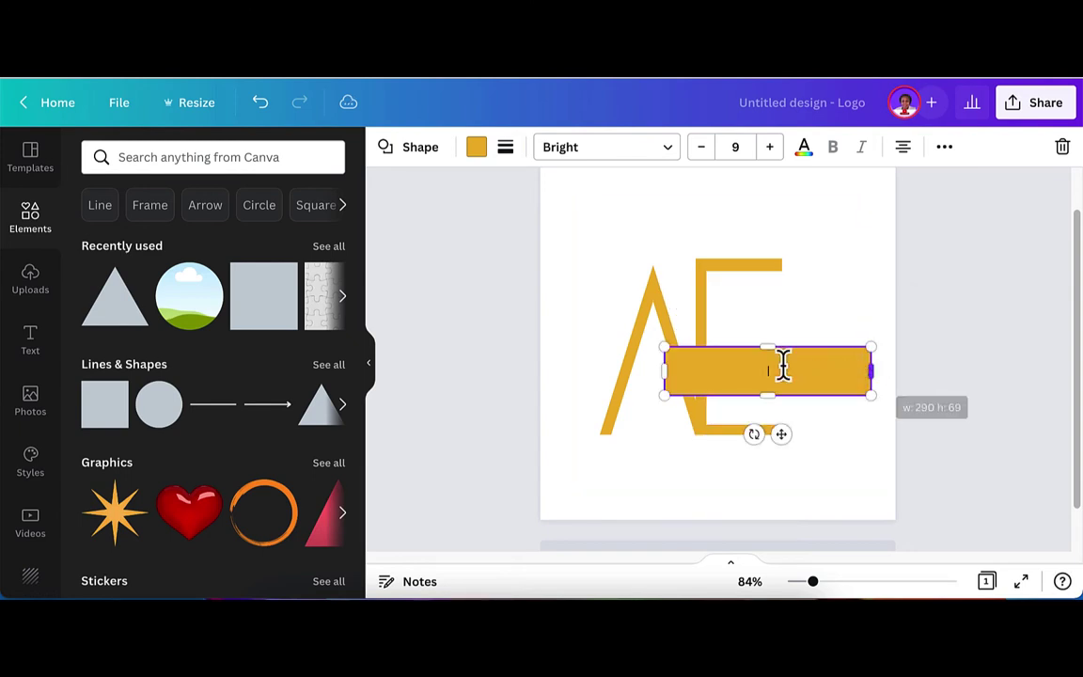
drag(763, 349, 766, 379)
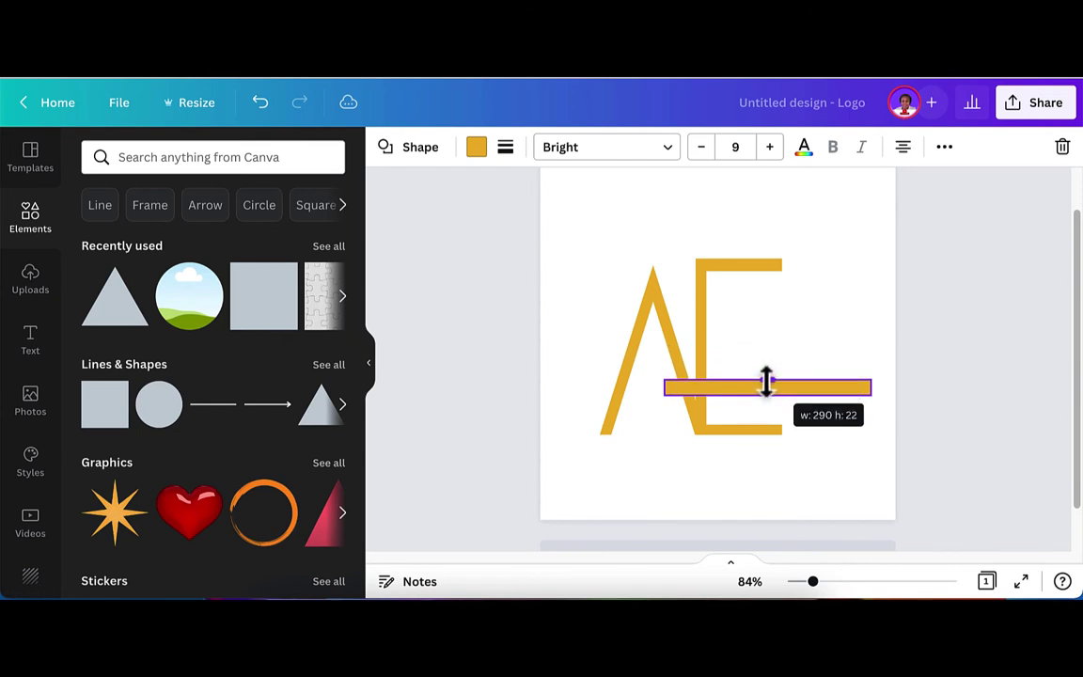
drag(766, 379, 706, 430)
drag(806, 433, 720, 448)
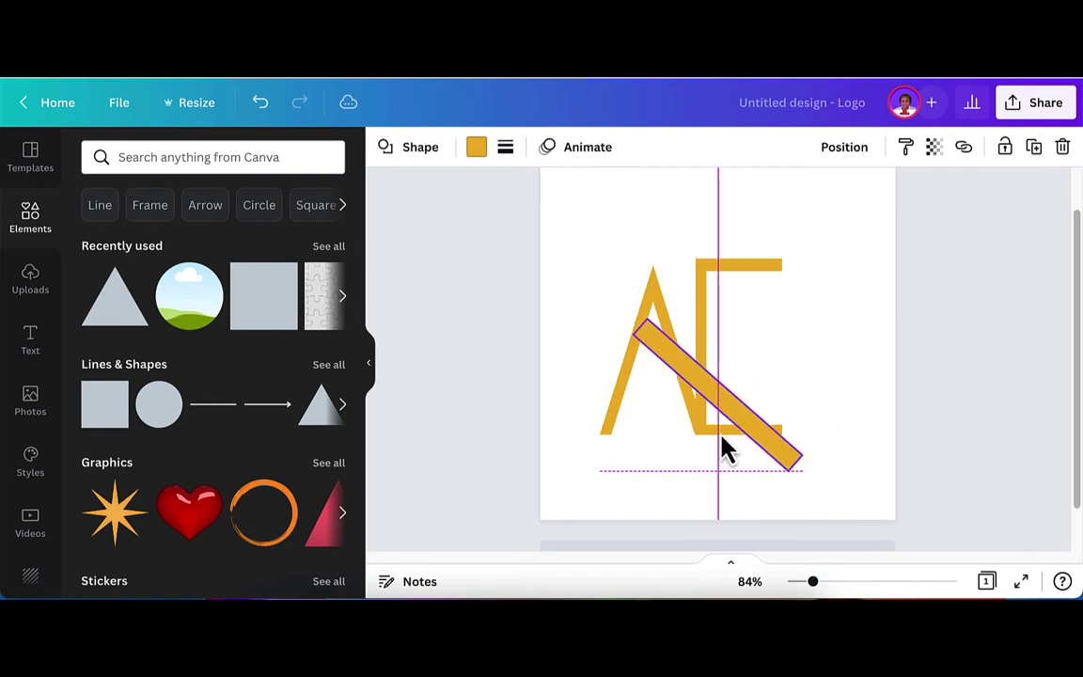
mouse_move(643, 430)
mouse_down()
mouse_move(648, 416)
mouse_move(679, 423)
mouse_move(647, 416)
mouse_up()
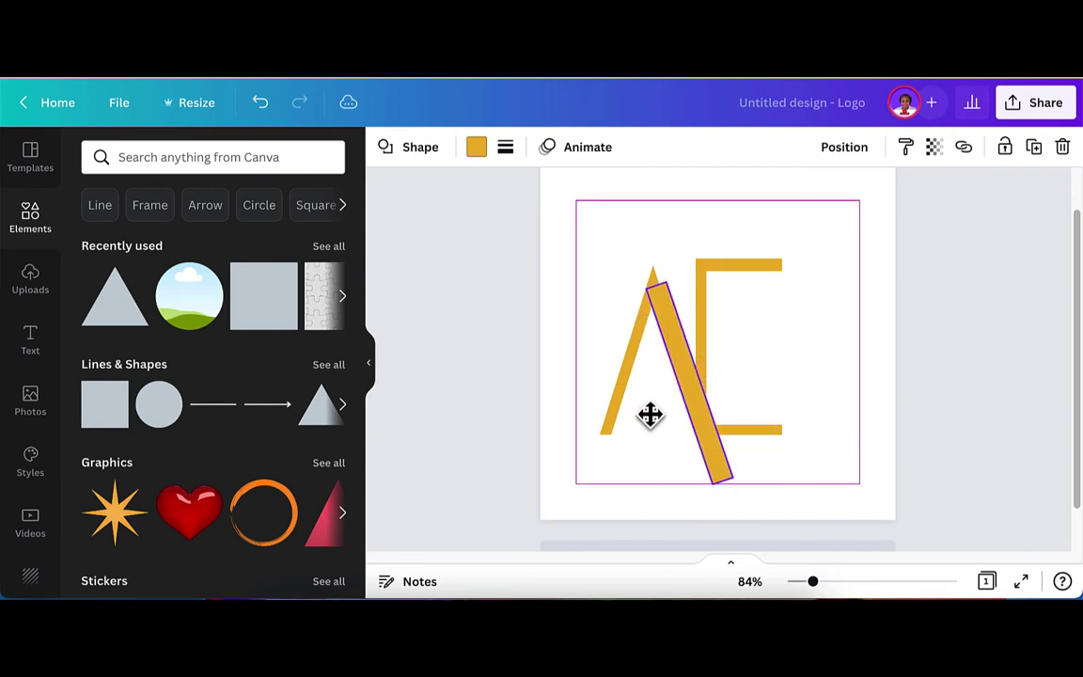
drag(696, 383, 687, 395)
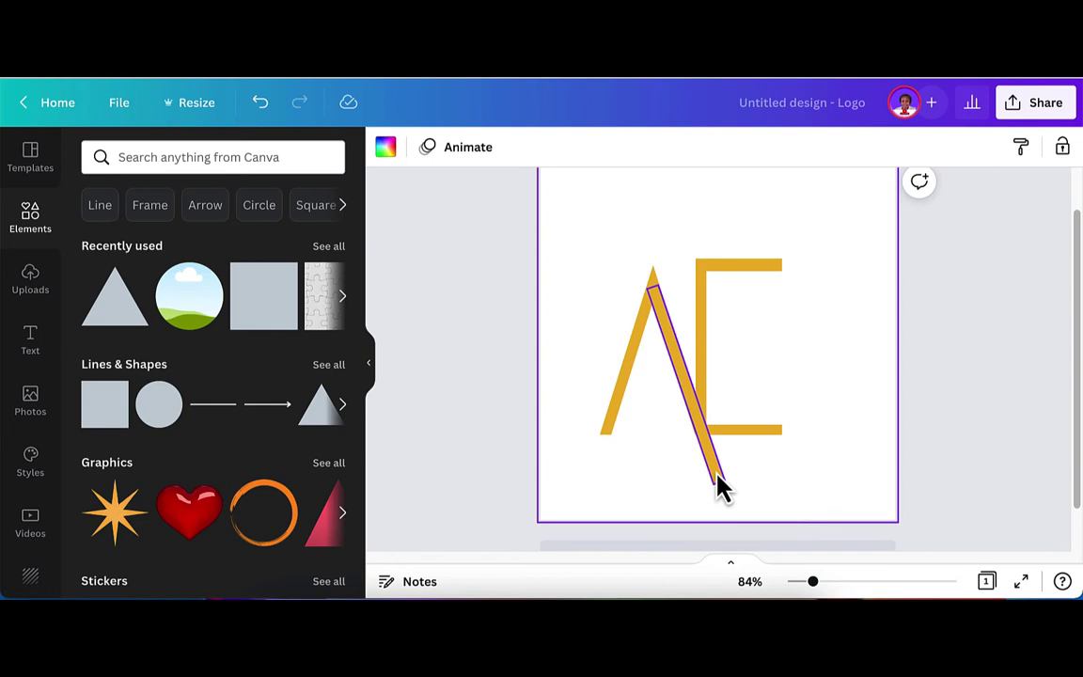
mouse_move(715, 483)
mouse_down()
mouse_move(698, 435)
mouse_move(722, 402)
mouse_move(779, 411)
mouse_up()
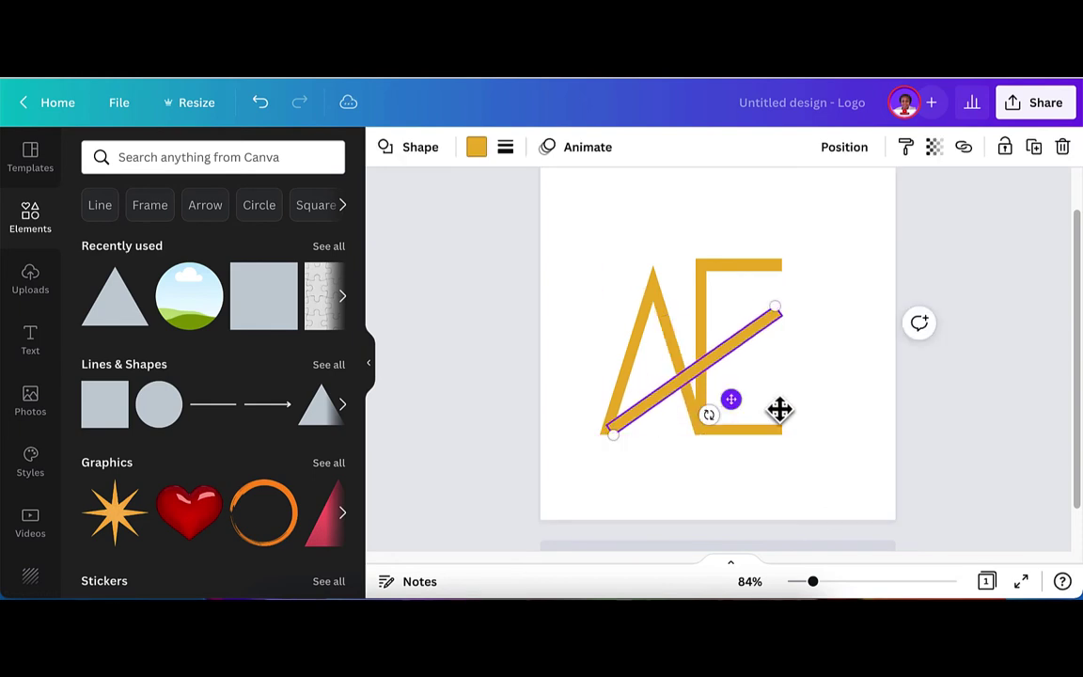
click(978, 454)
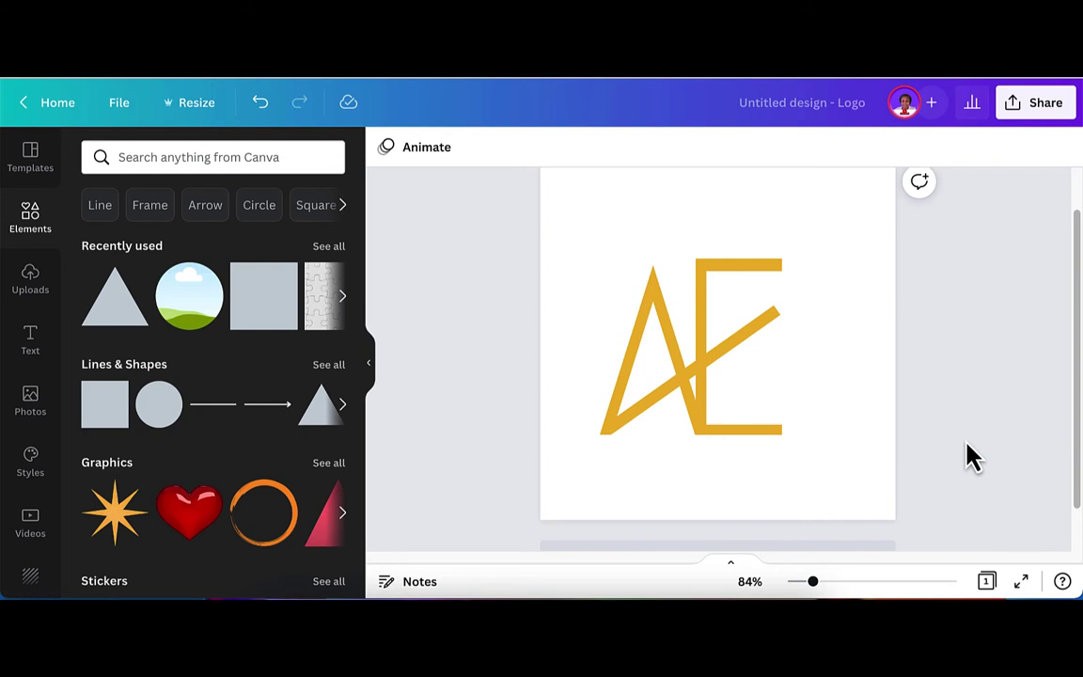
Select all monogram shapes and move the whole AE logo up and slightly right.
click(696, 369)
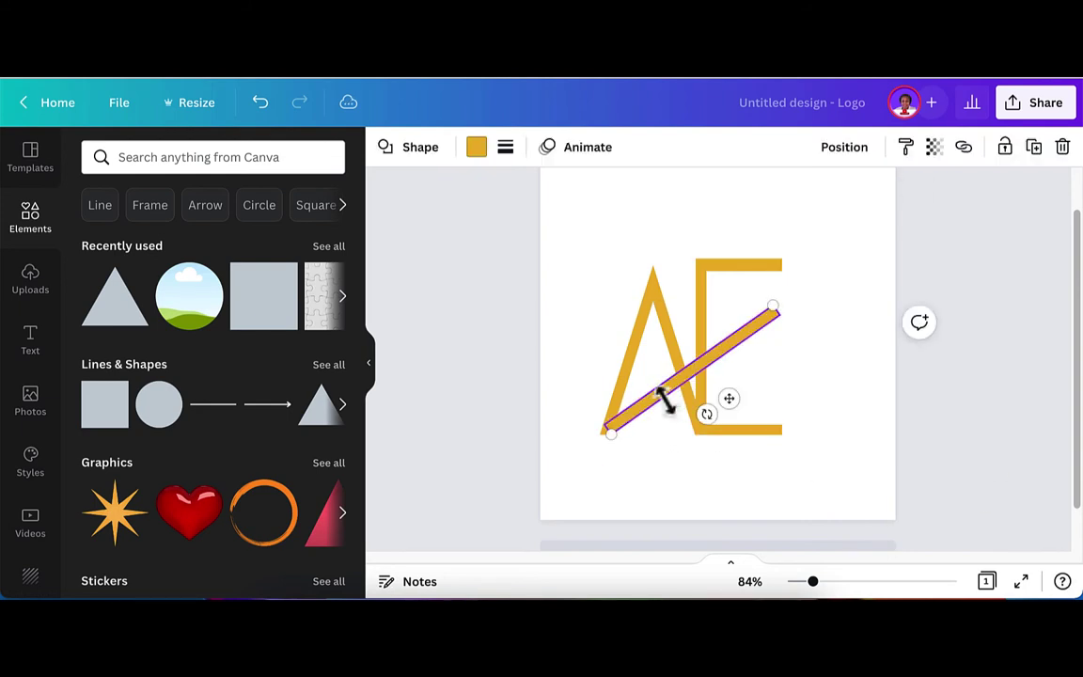
click(934, 368)
click(714, 354)
click(467, 461)
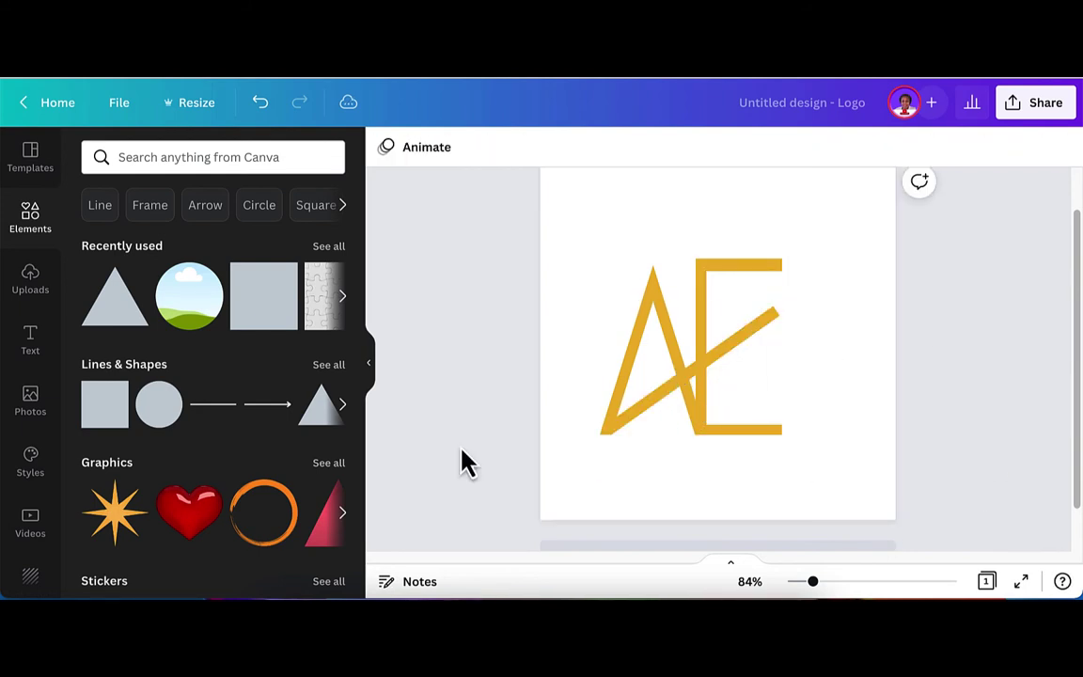
drag(475, 461, 835, 411)
drag(763, 395, 771, 358)
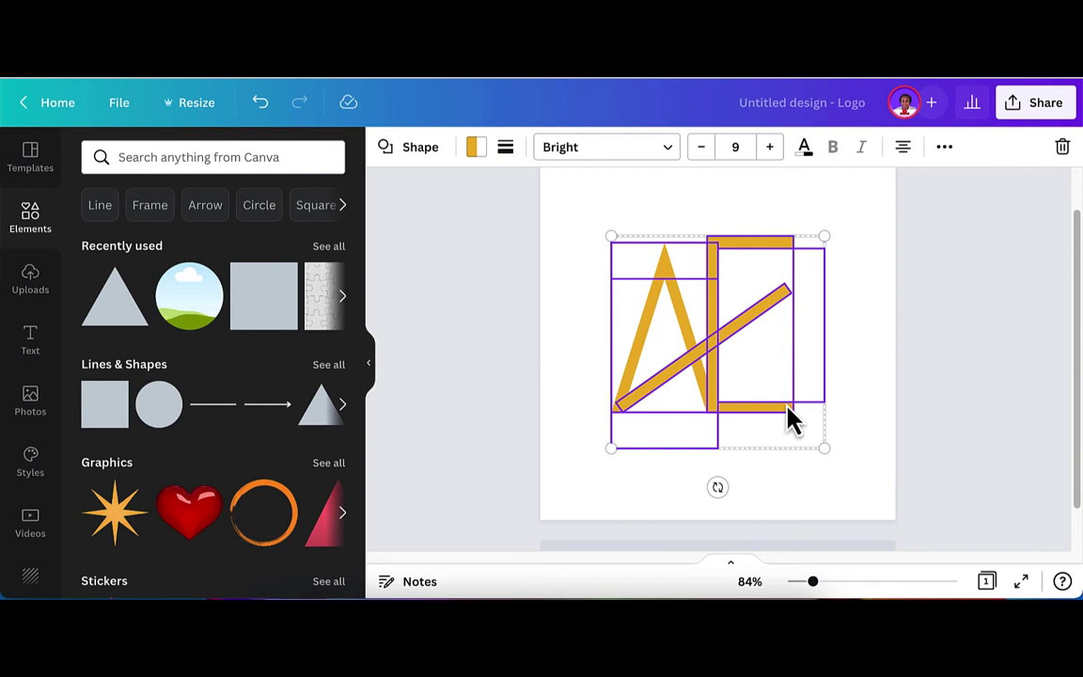
click(975, 449)
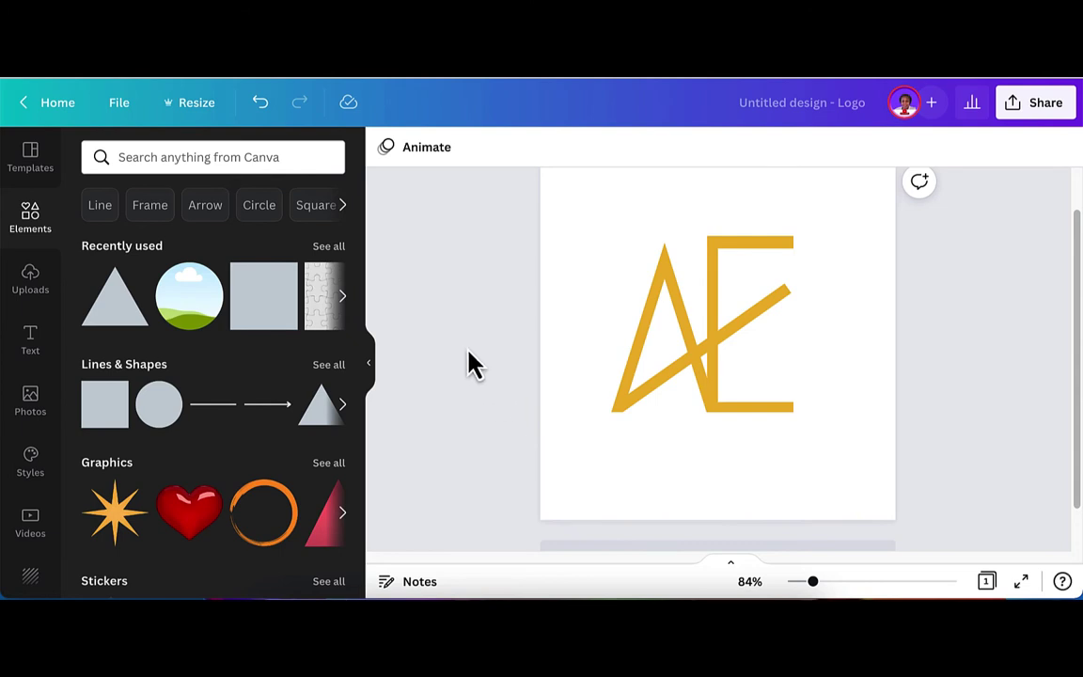
Add a heading reading 'ADNAN EDITS' below the monogram, then open the Share panel.
click(31, 340)
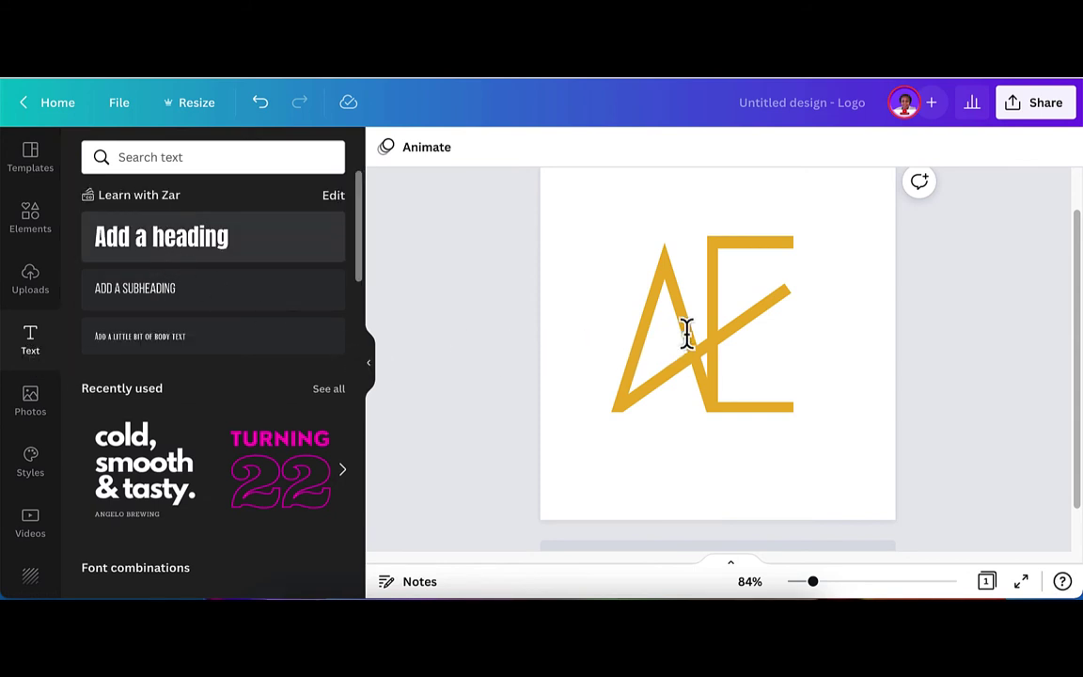
key(t)
drag(730, 400, 706, 496)
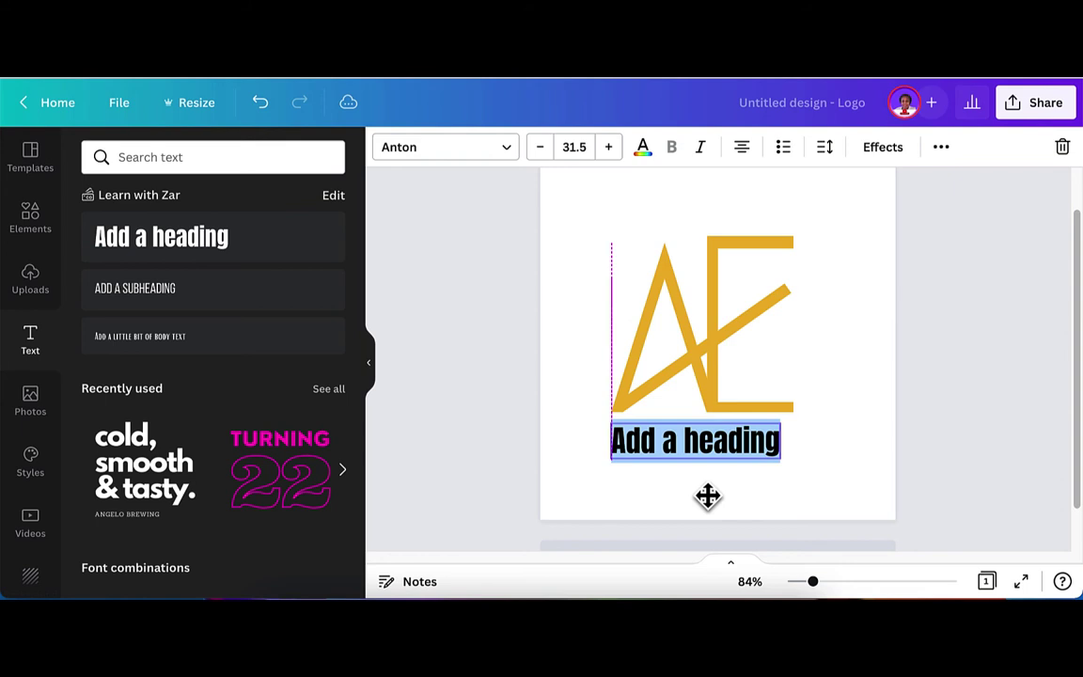
text(AD)
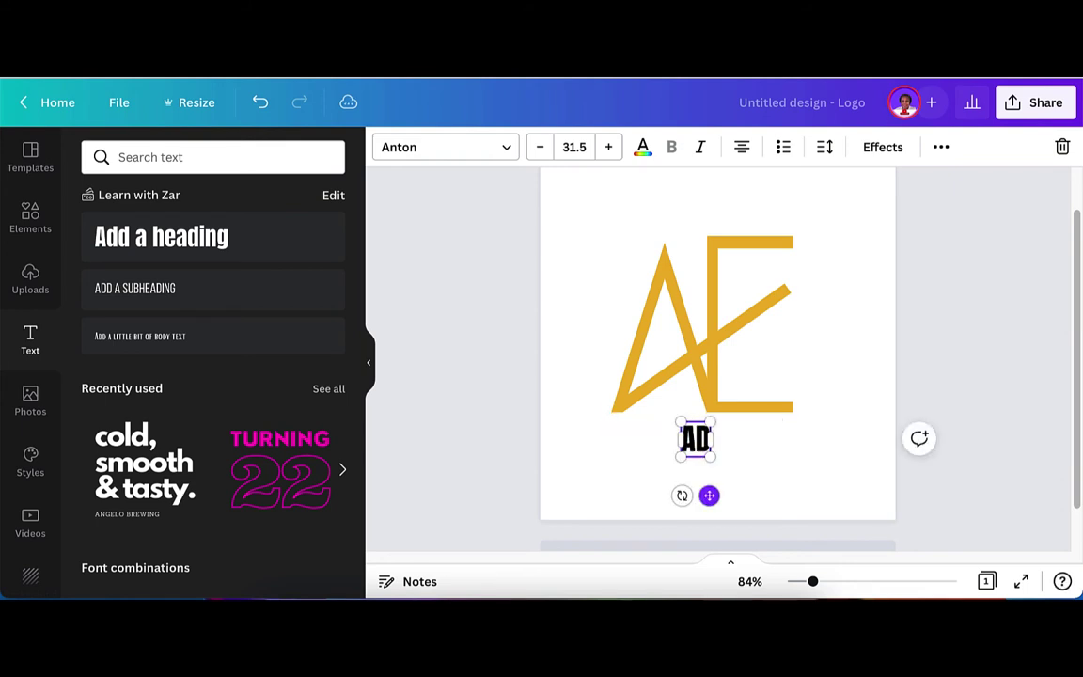
text(NAN EDITS)
click(430, 346)
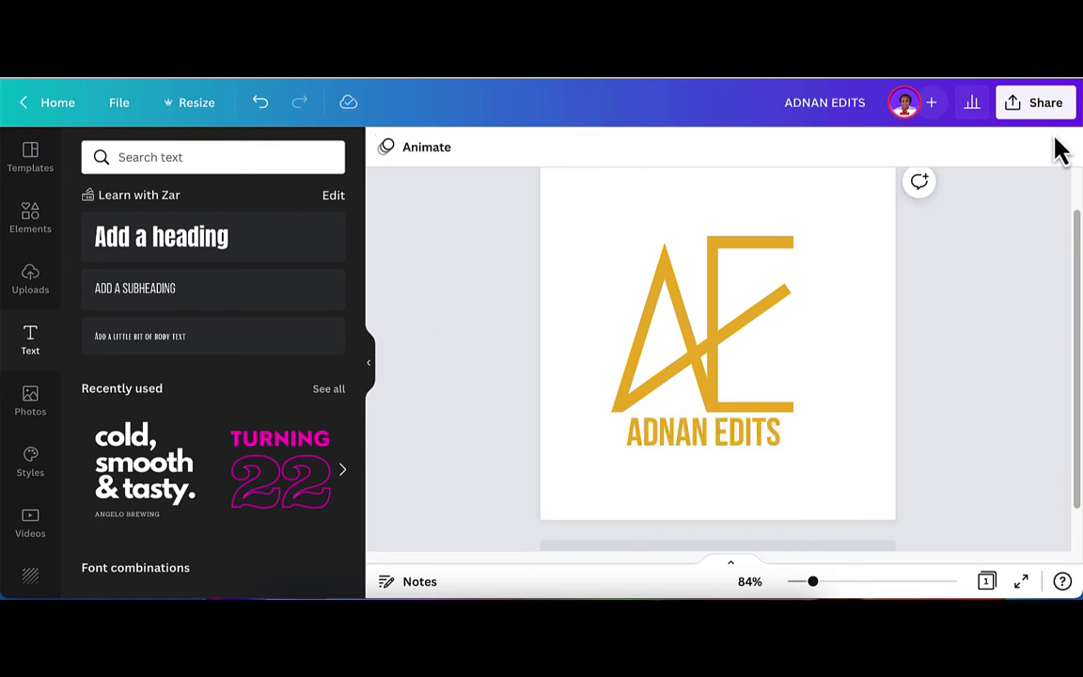
click(1043, 111)
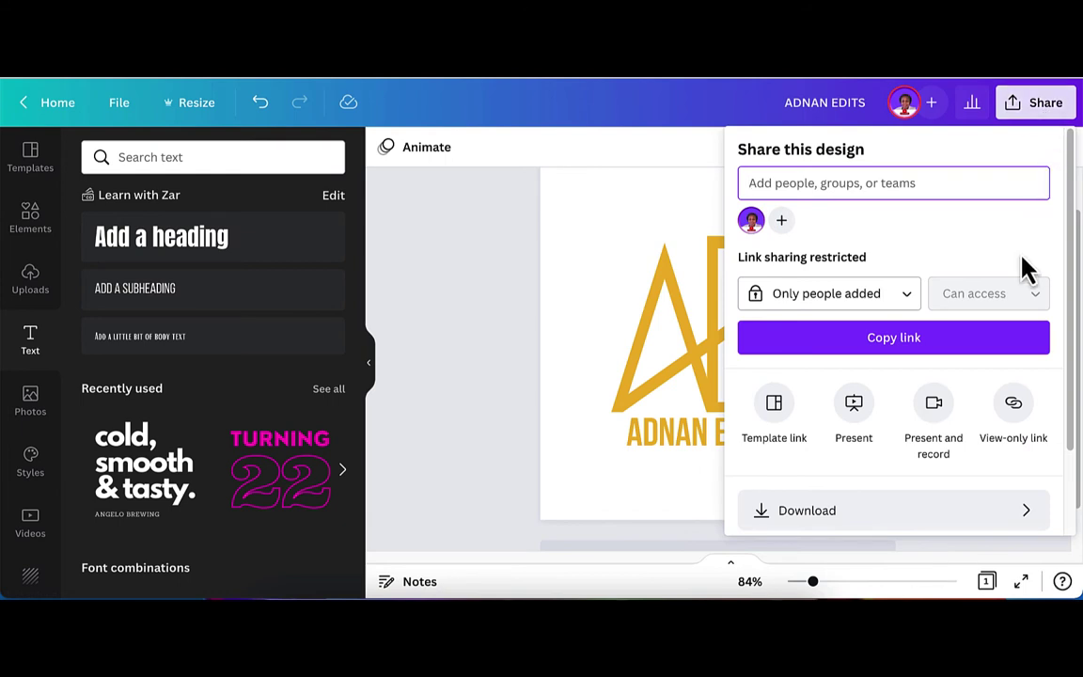
Download the logo as a PNG and close the completion popup.
scroll(837, 456, down, 2)
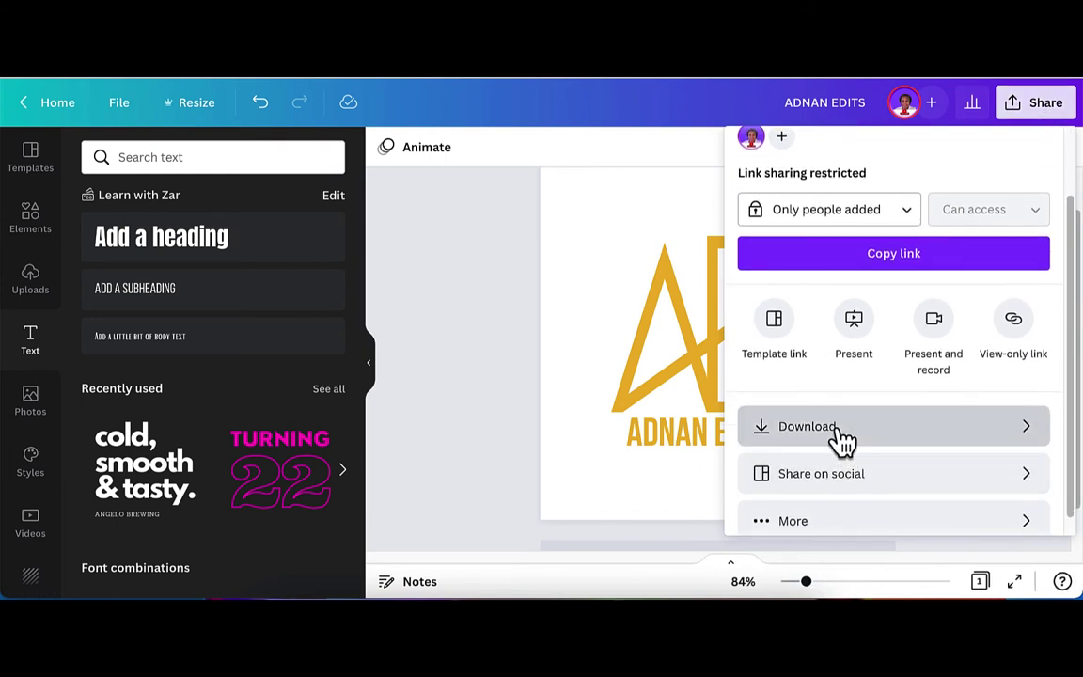
click(839, 430)
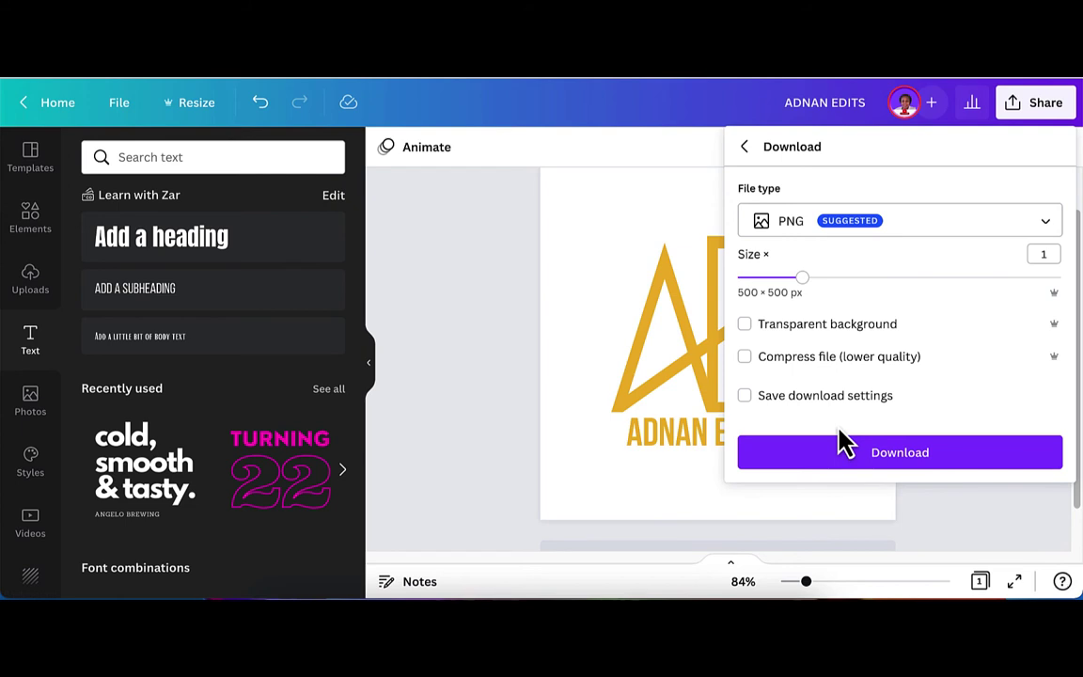
click(884, 461)
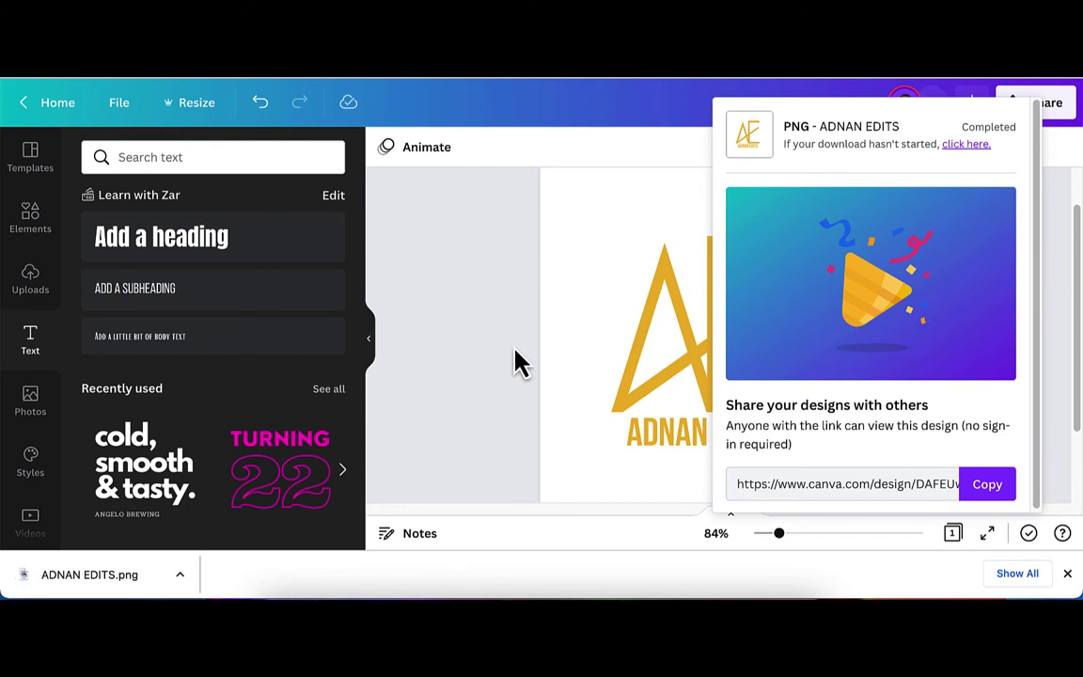
click(520, 363)
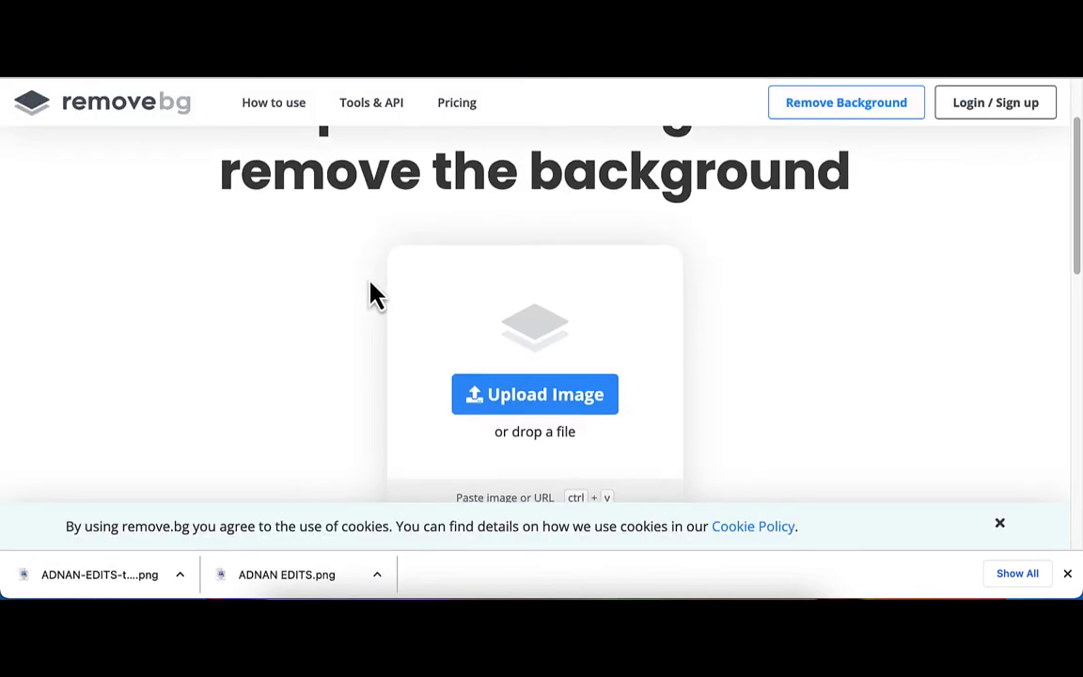
Upload ADNAN EDITS.png to remove.bg and download the transparent-background result.
scroll(370, 295, down, 1)
mouse_move(270, 588)
mouse_down()
mouse_move(448, 386)
mouse_move(454, 435)
mouse_up()
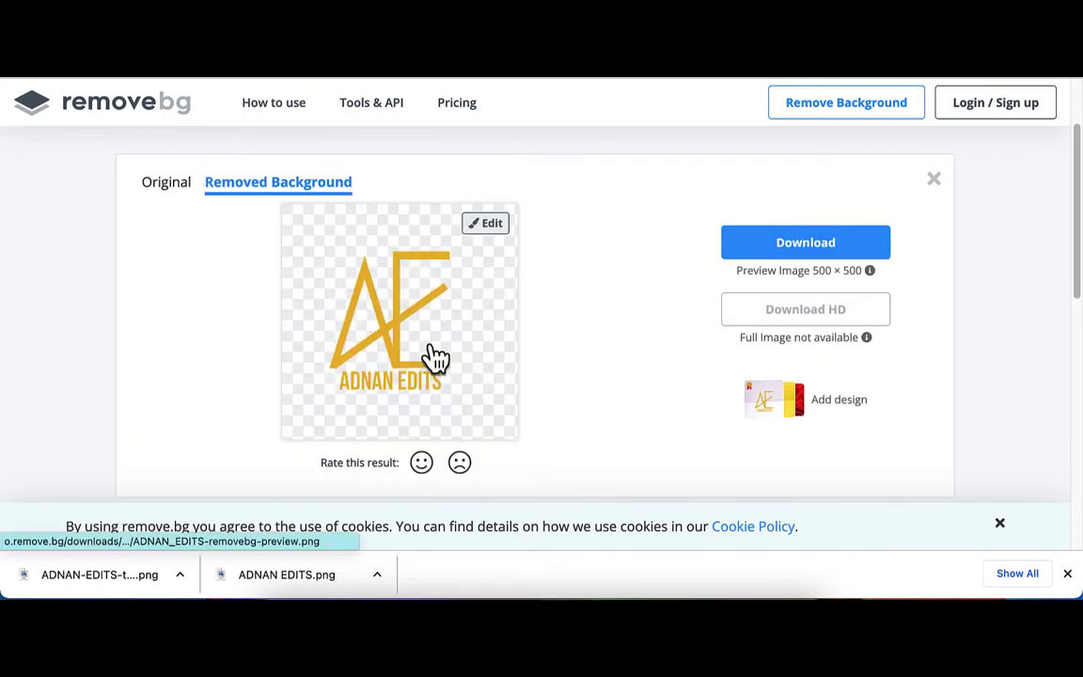
click(436, 357)
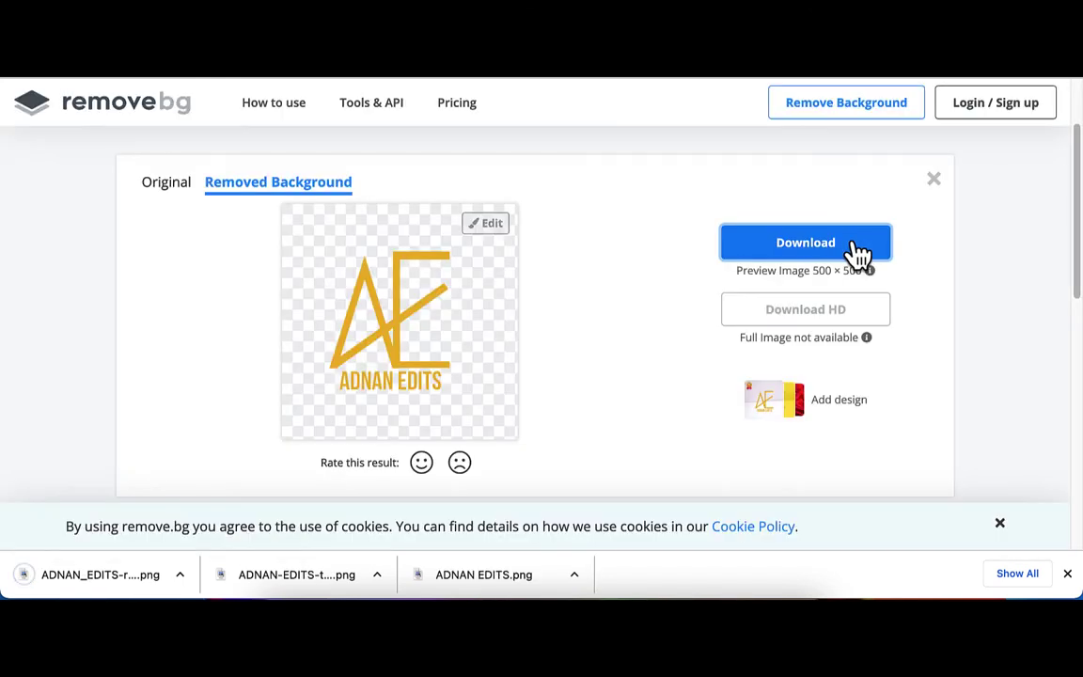
key(ctrl+Tab)
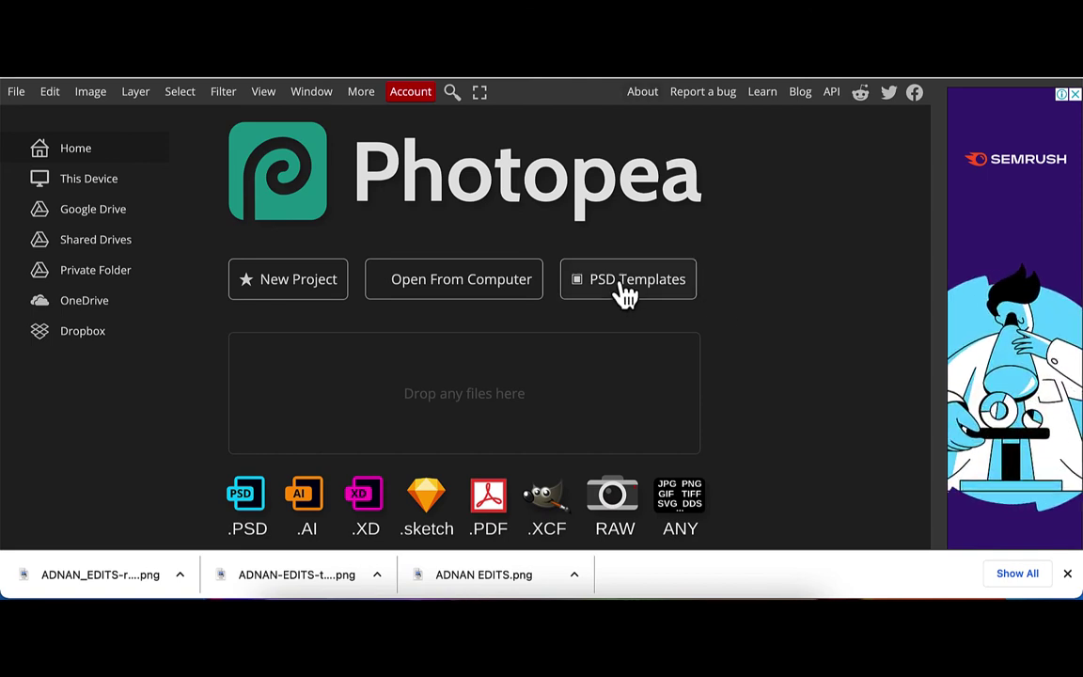
Open the 'Logo Mockup on Office Glass' template from Photopea's Mockups PSD templates.
click(628, 295)
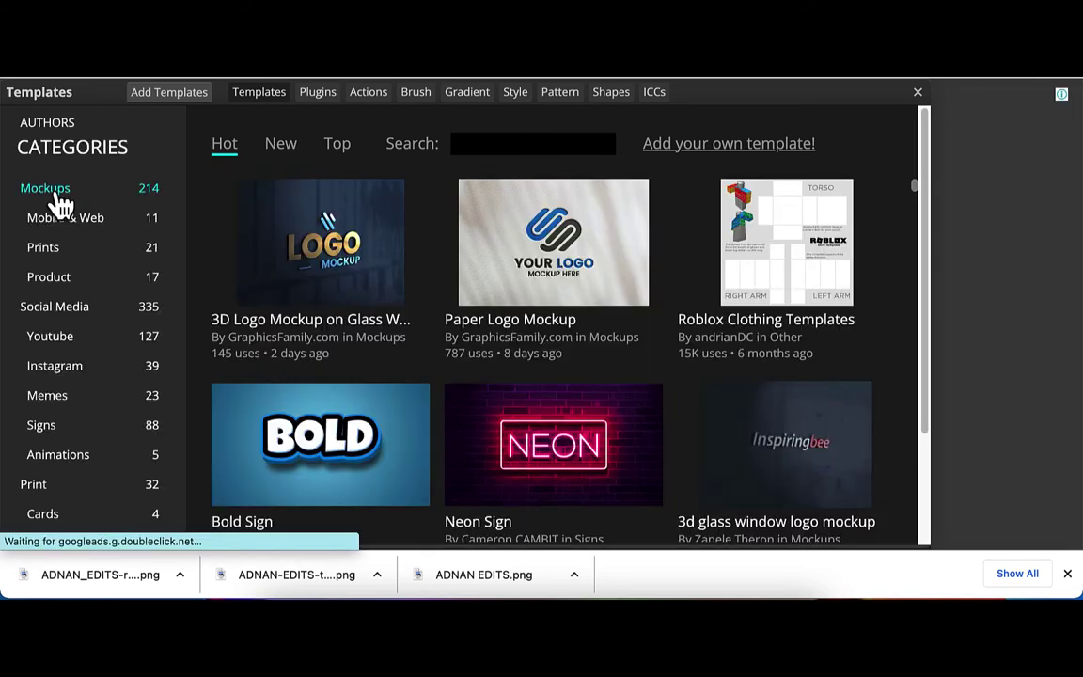
click(57, 199)
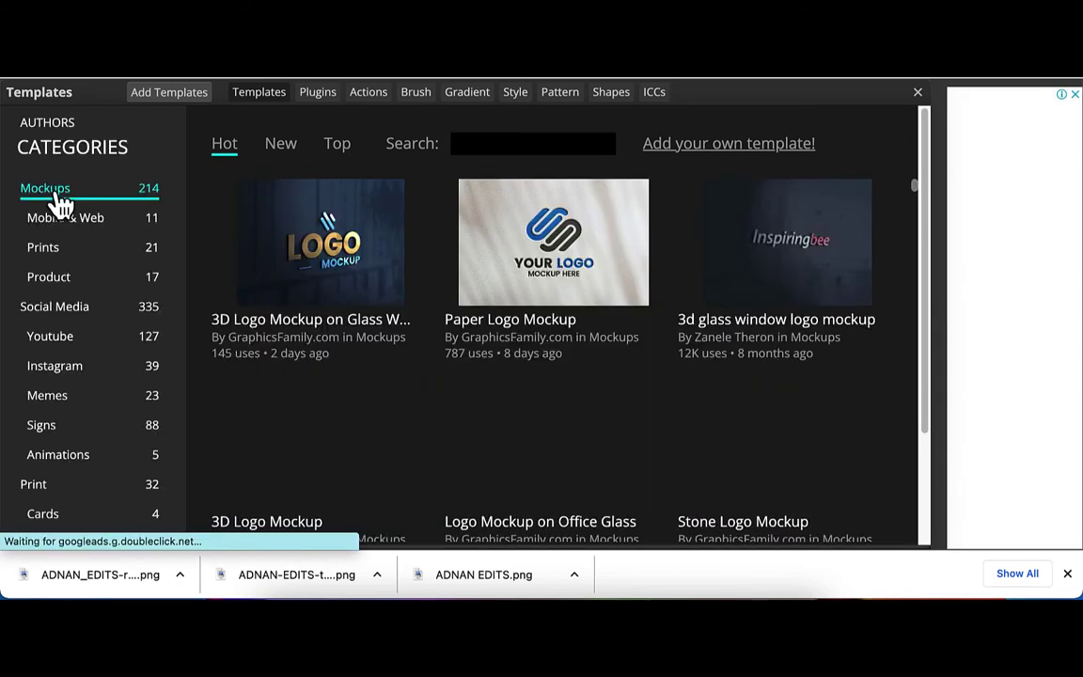
scroll(553, 386, down, 1)
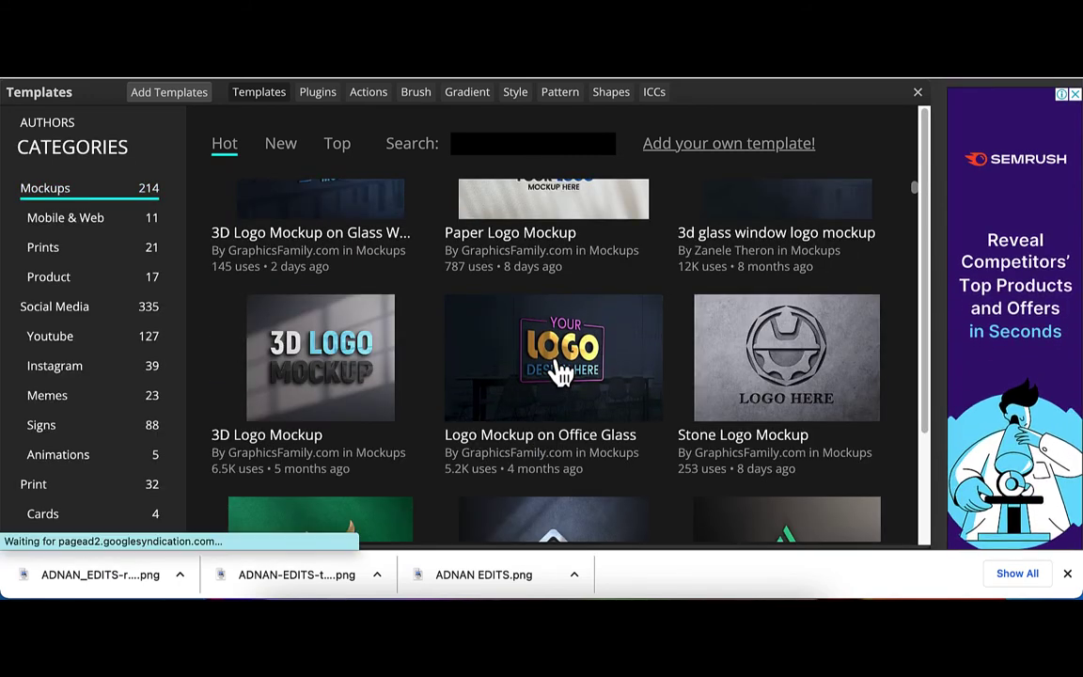
click(560, 374)
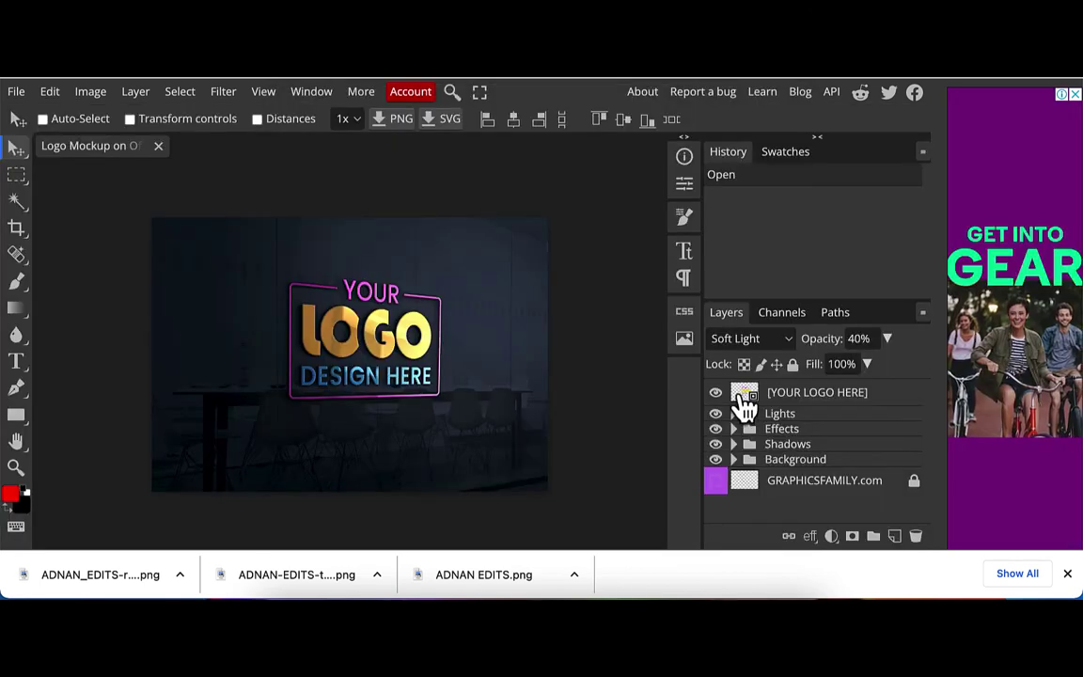
Swap the smart object's Group 3 copy placeholder for the enlarged, centred transparent logo and save.
double_click(744, 395)
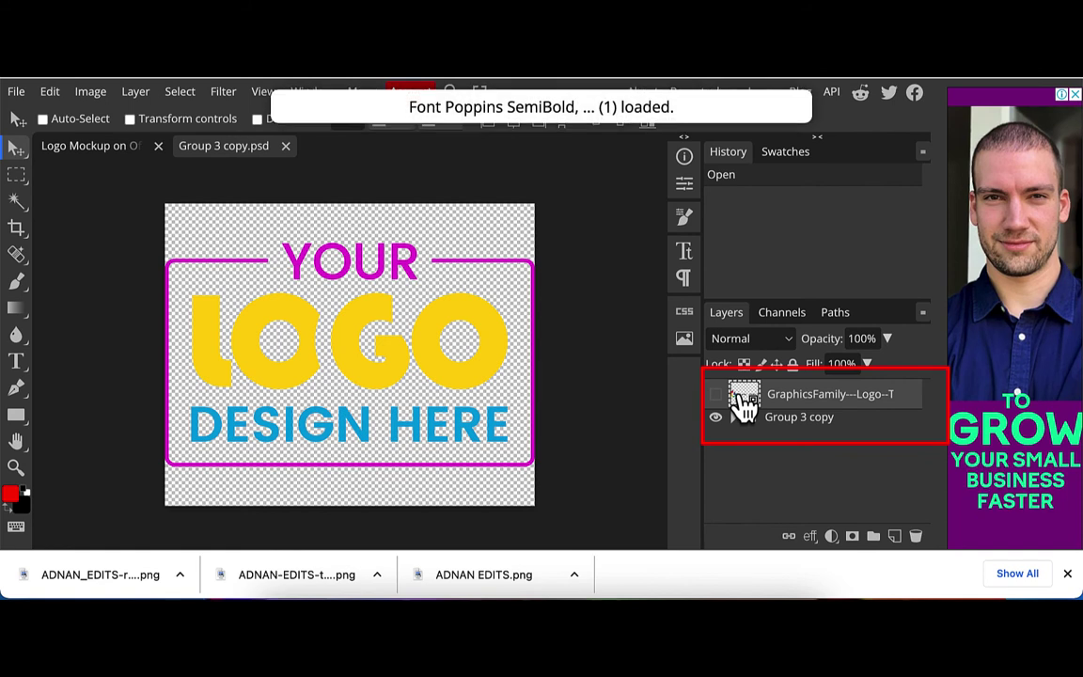
click(715, 420)
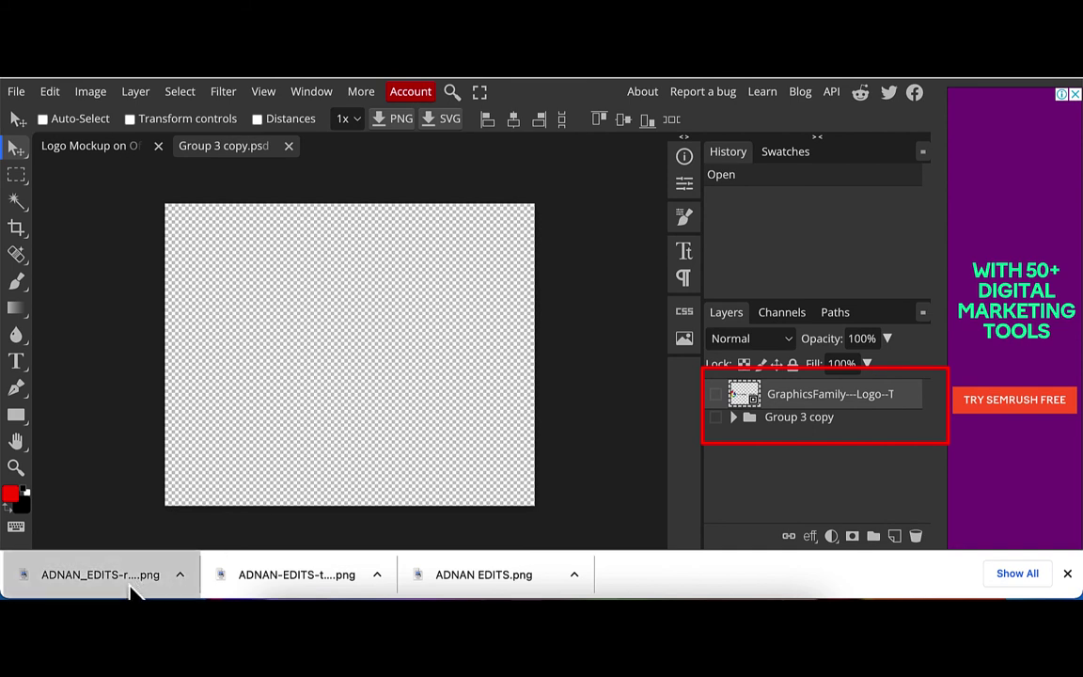
drag(310, 425, 310, 428)
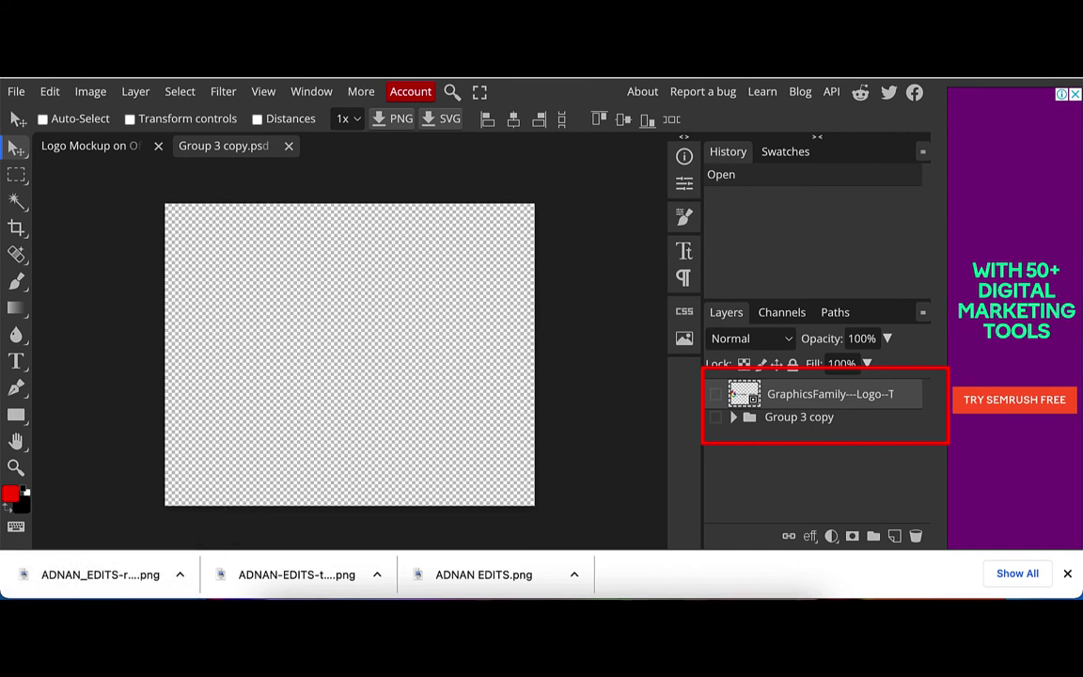
drag(376, 416, 541, 576)
drag(496, 449, 501, 452)
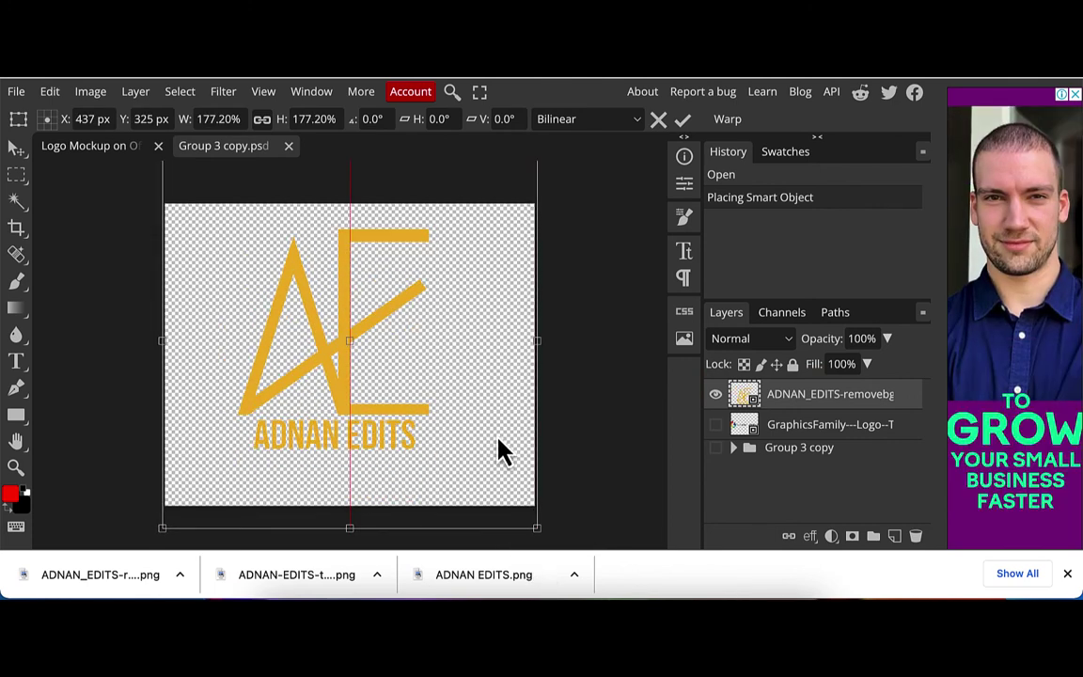
click(16, 91)
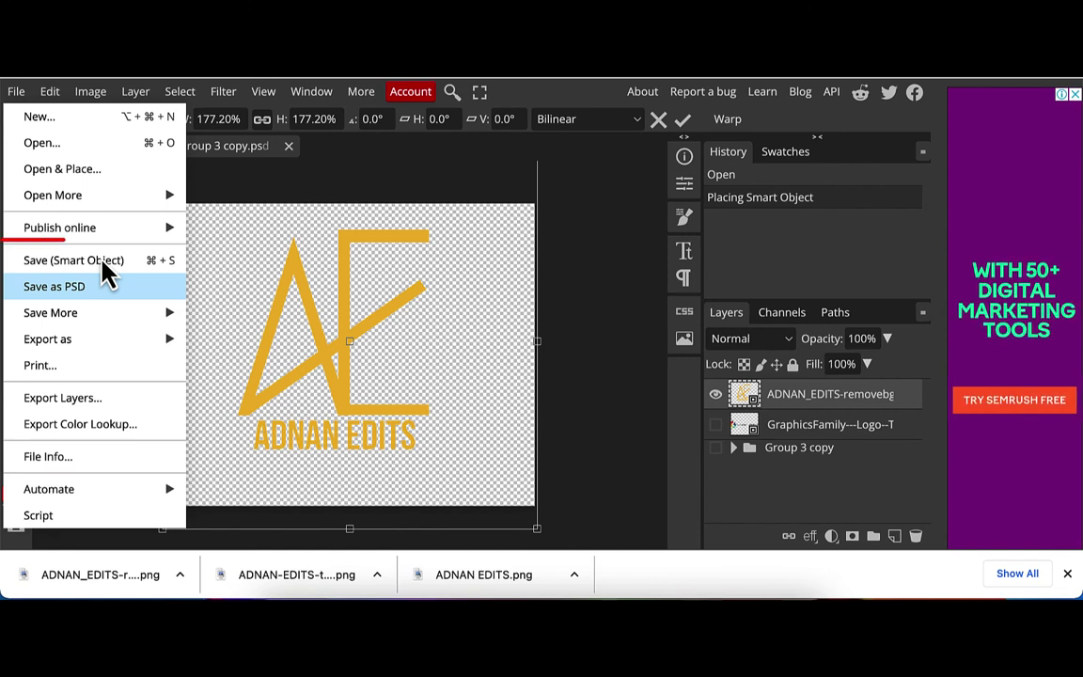
click(104, 264)
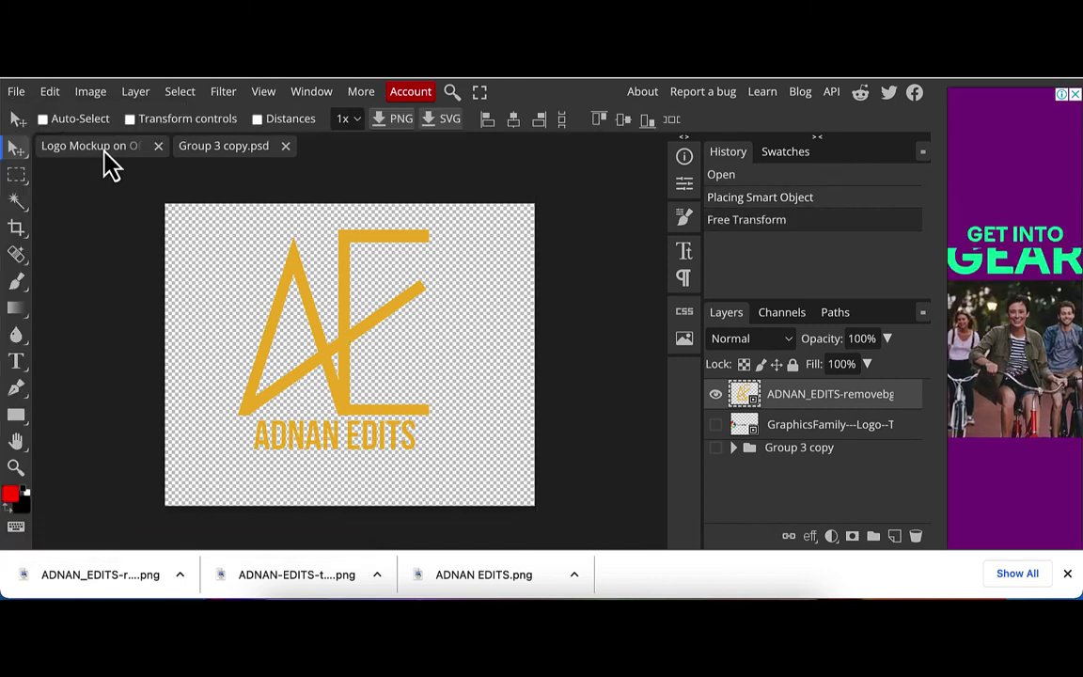
Switch back to the Logo Mockup document and open the File menu for exporting.
click(104, 149)
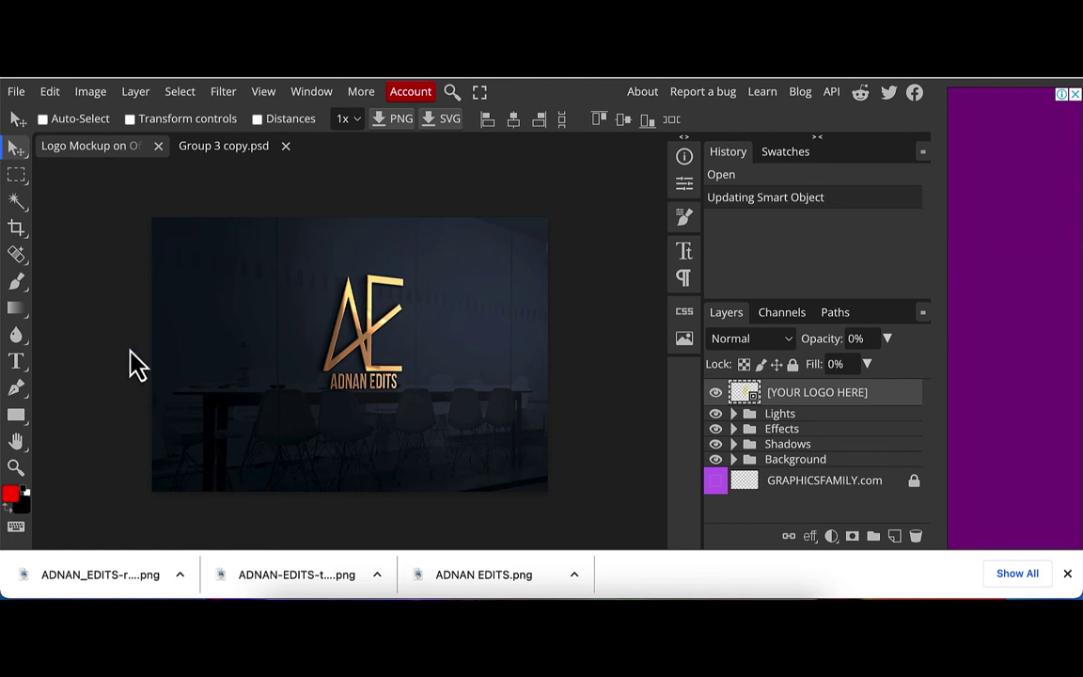
click(13, 94)
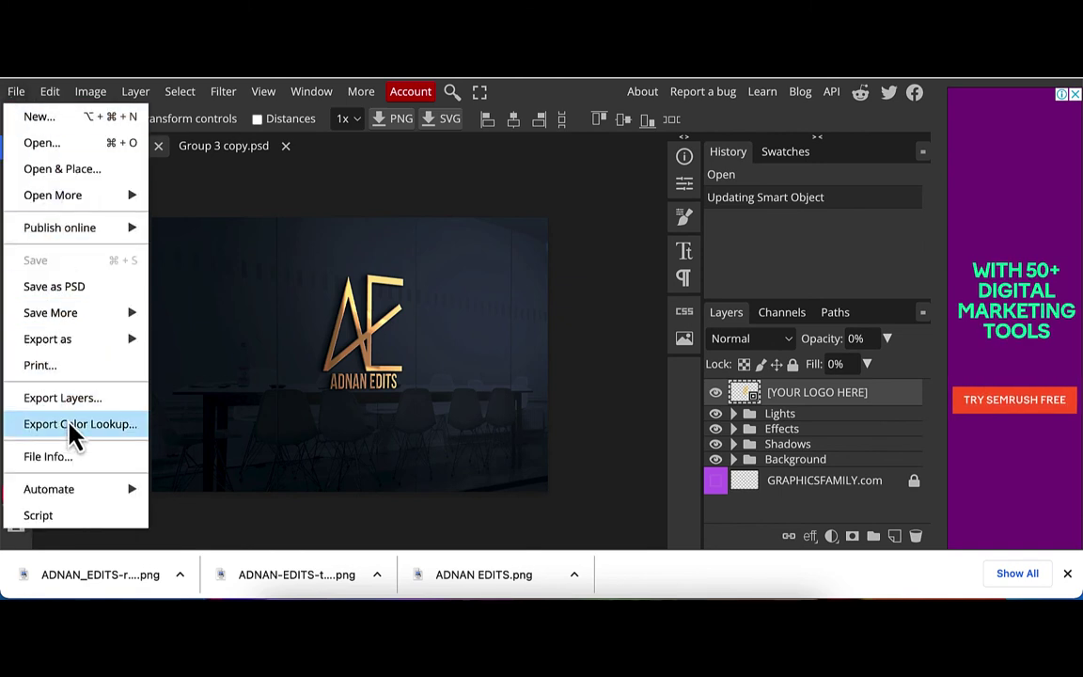
mouse_move(47, 339)
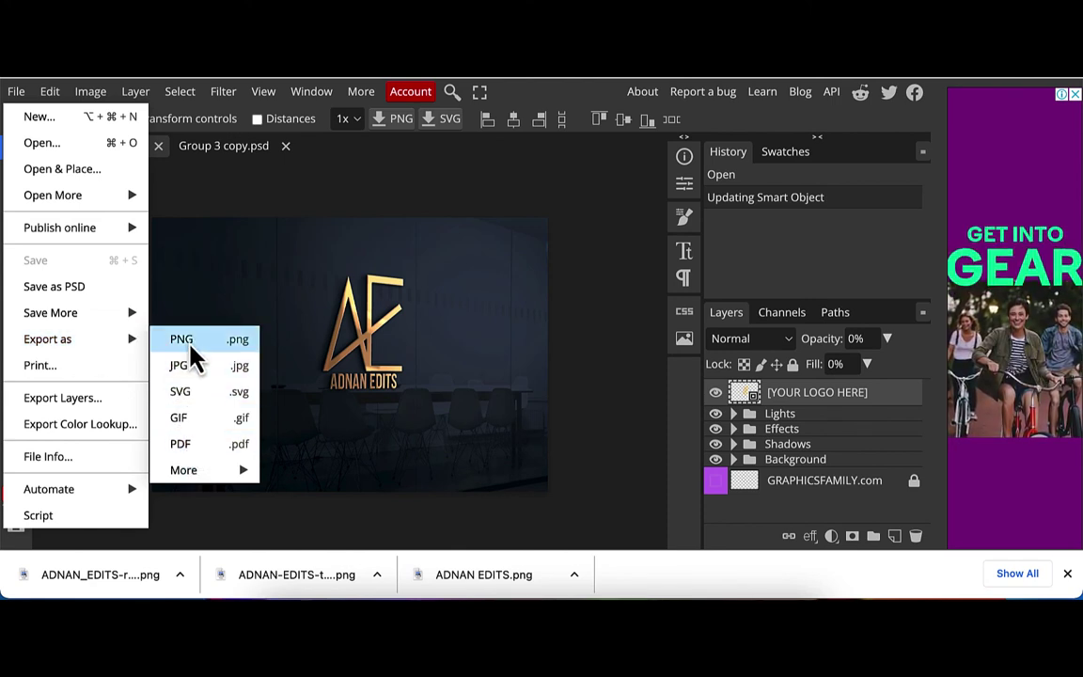
Save the office-glass mockup as a PNG with width 700 px, height scaling to 485 px.
click(191, 346)
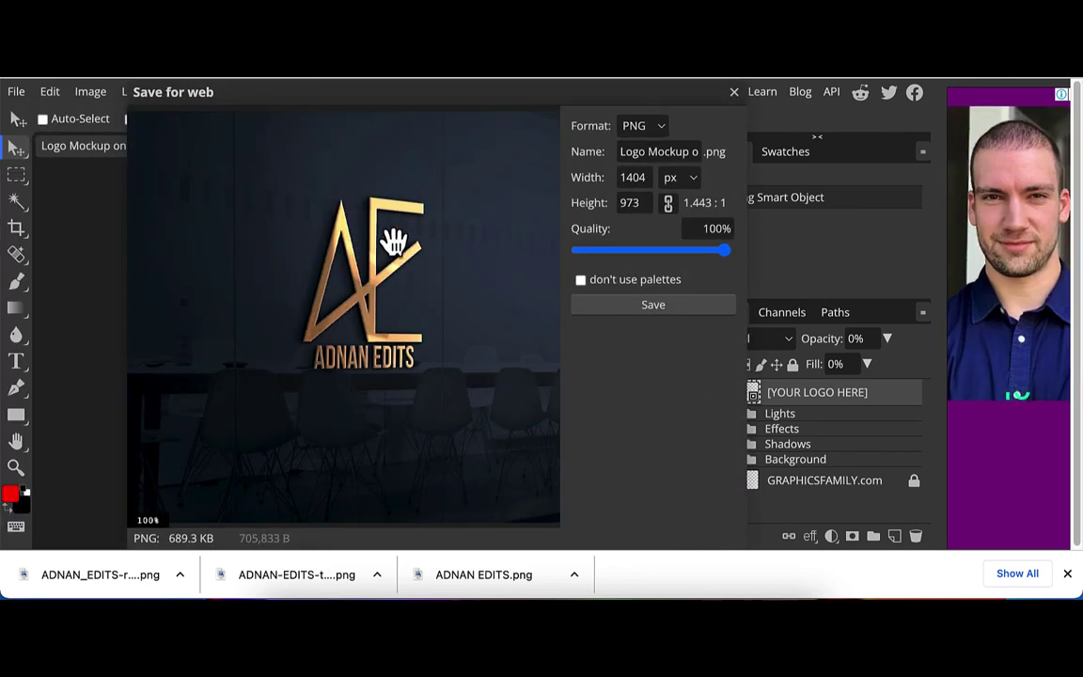
double_click(647, 178)
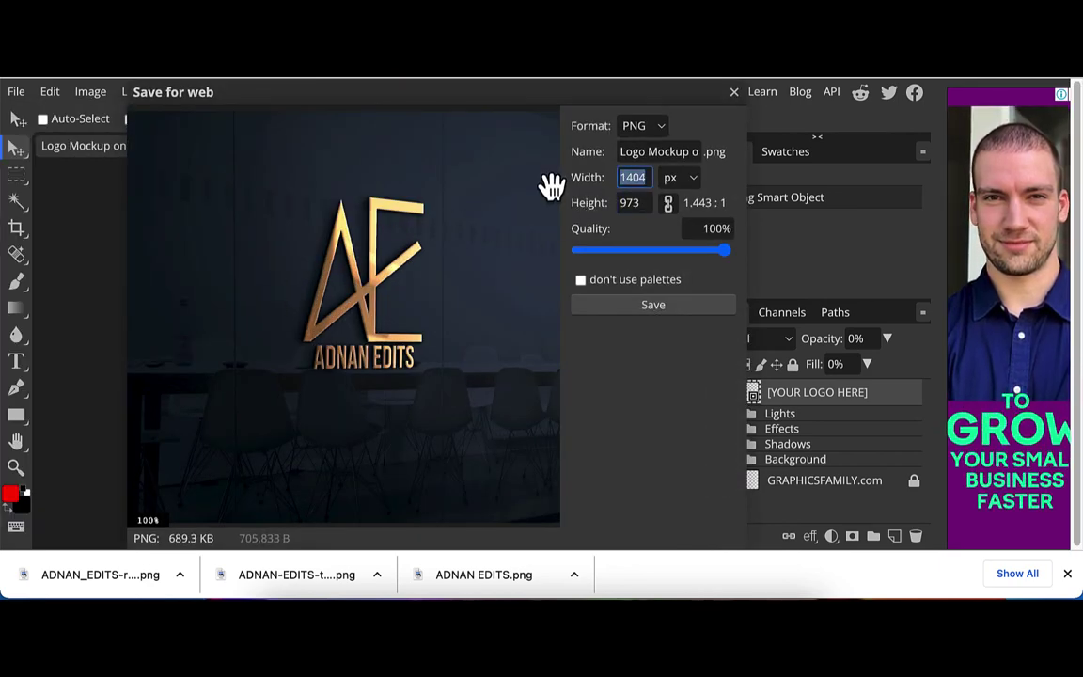
text(700)
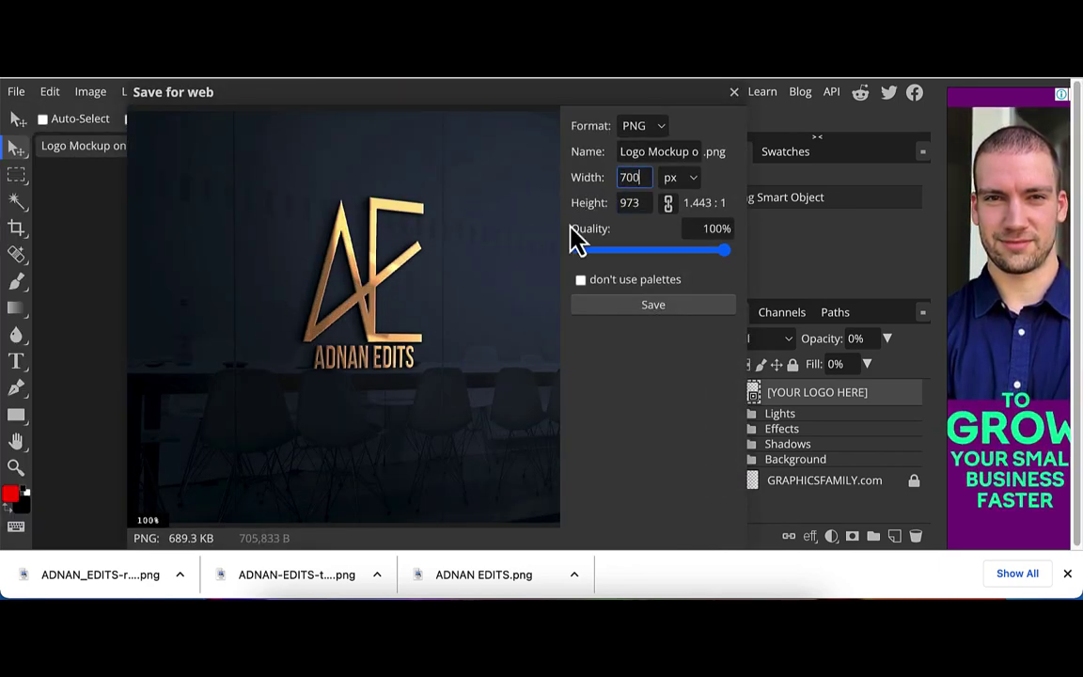
click(573, 234)
click(673, 306)
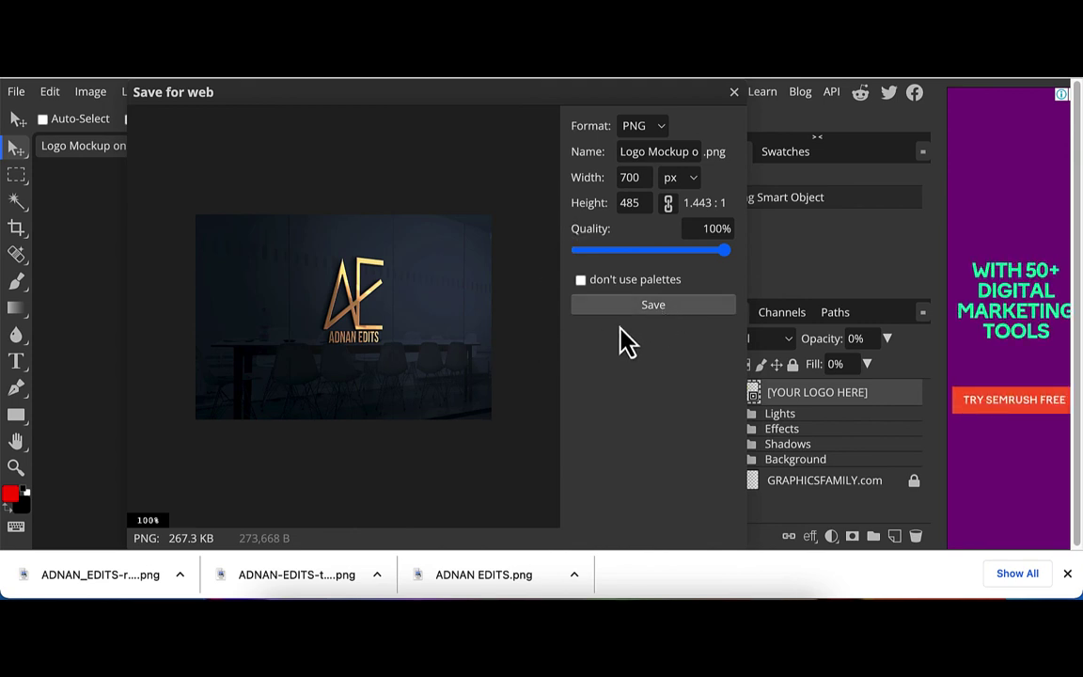